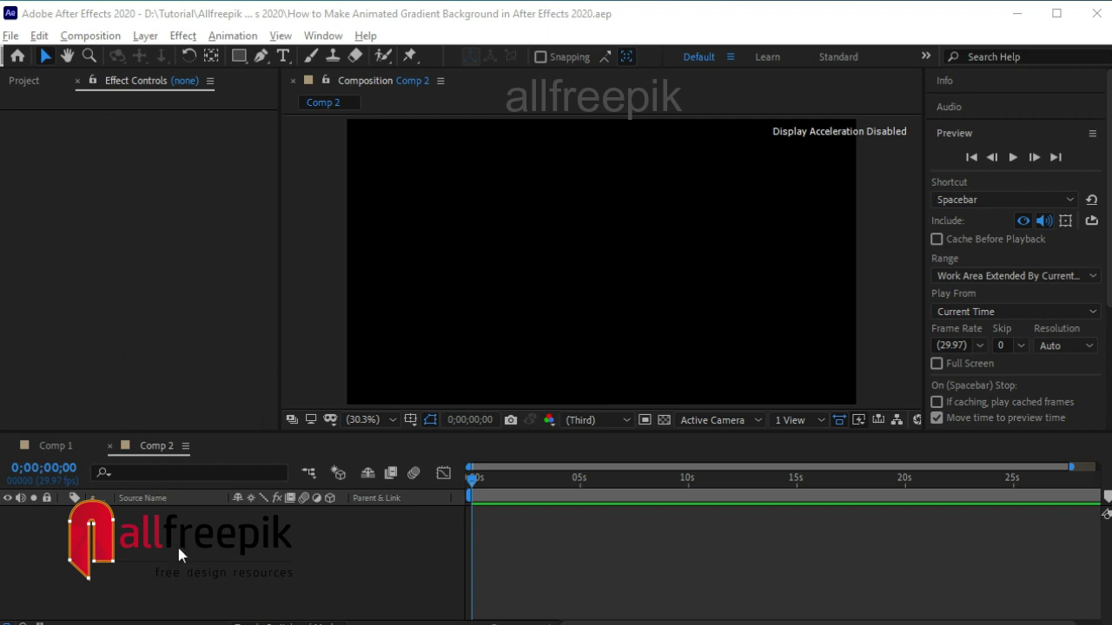
# Add a 1920×1080 solid named 'Background' to Comp 2 with New > Solid
pyautogui.rightClick(212, 545)
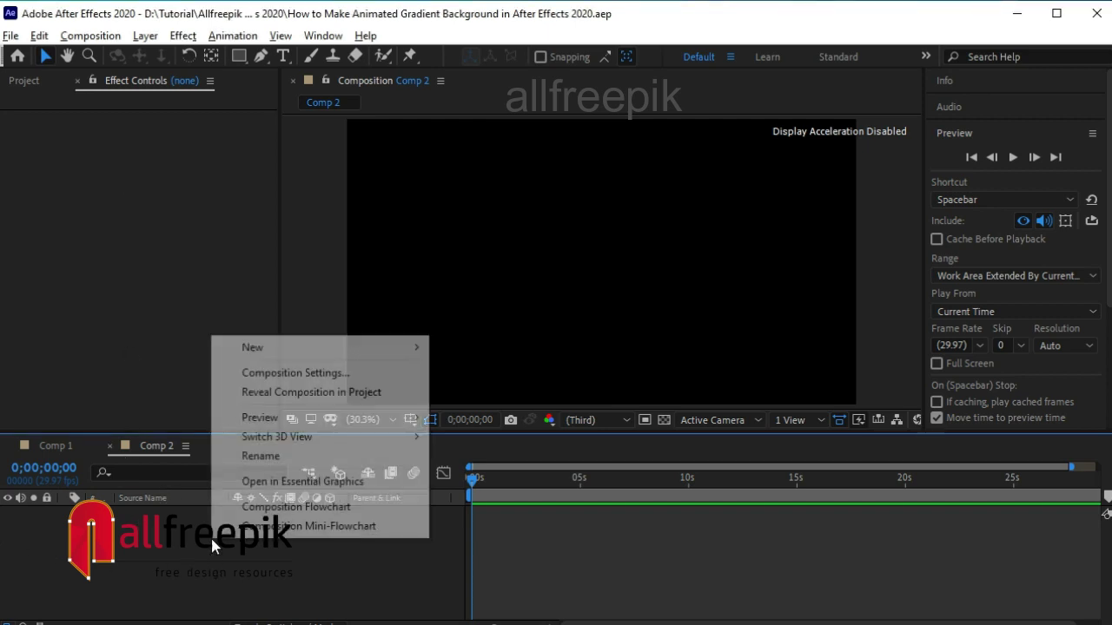
pyautogui.moveTo(382, 351)
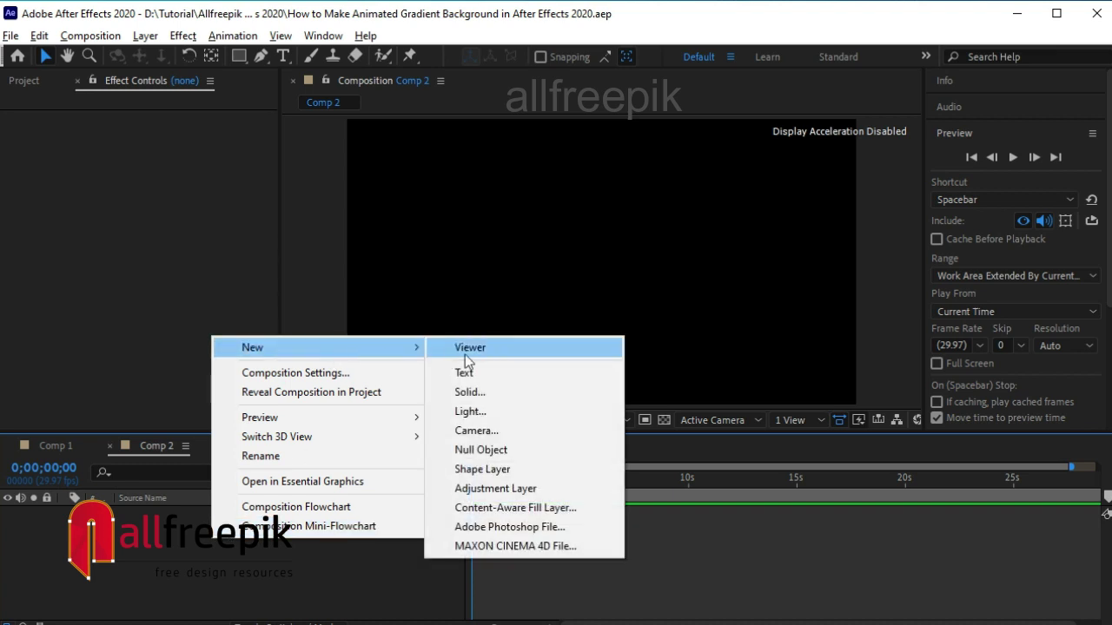
pyautogui.click(495, 393)
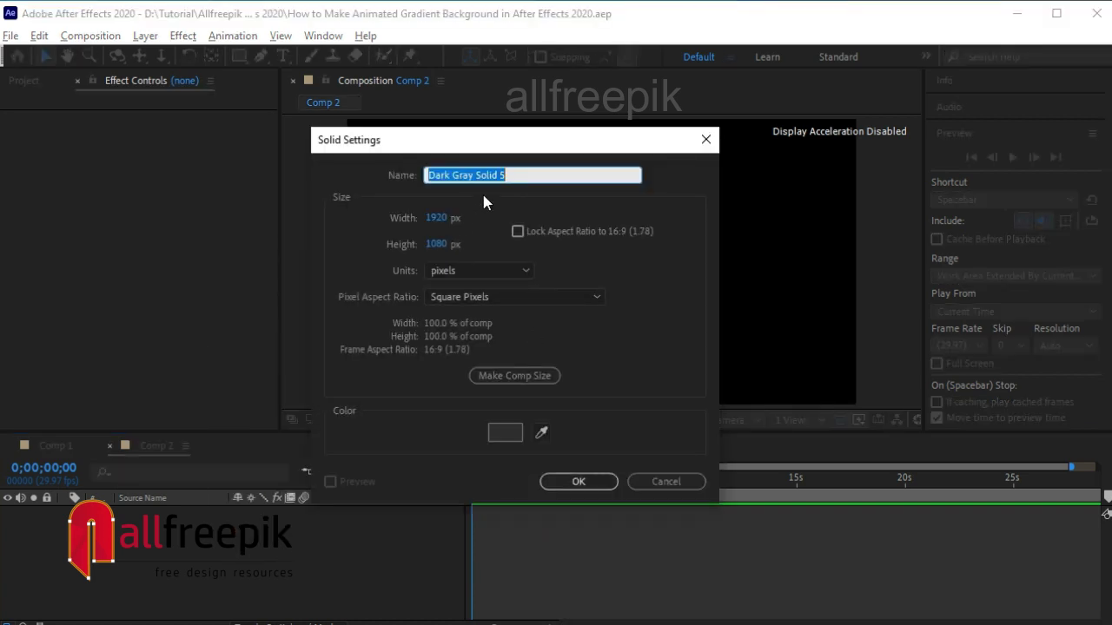
pyautogui.click(529, 175)
pyautogui.hotkey('ctrl', 'a')
pyautogui.write('Backgr')
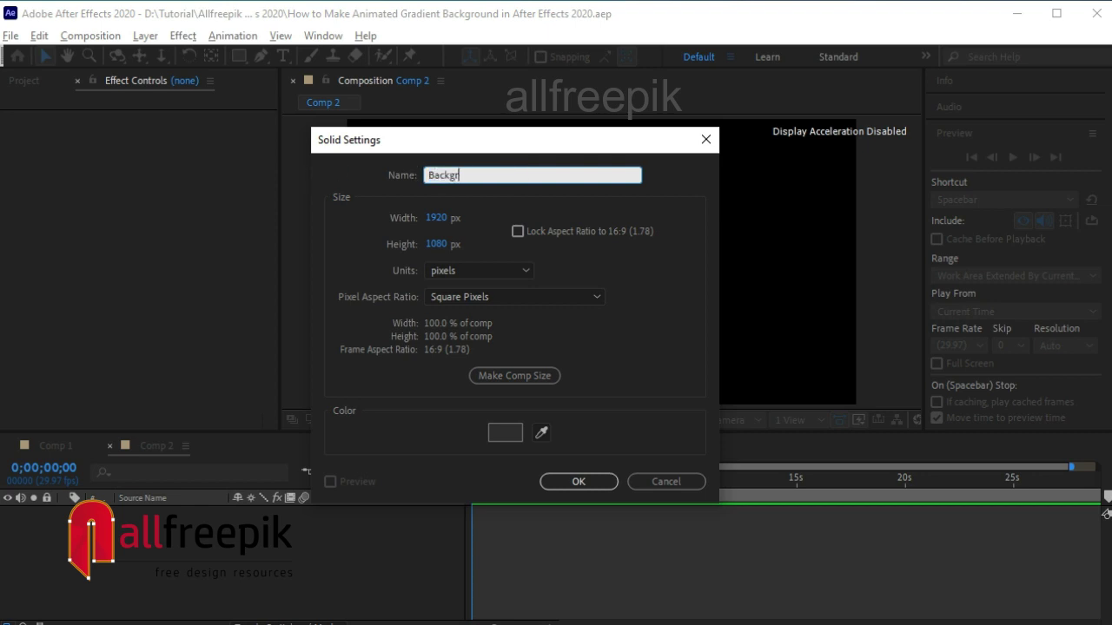
pyautogui.write('ound')
pyautogui.click(582, 480)
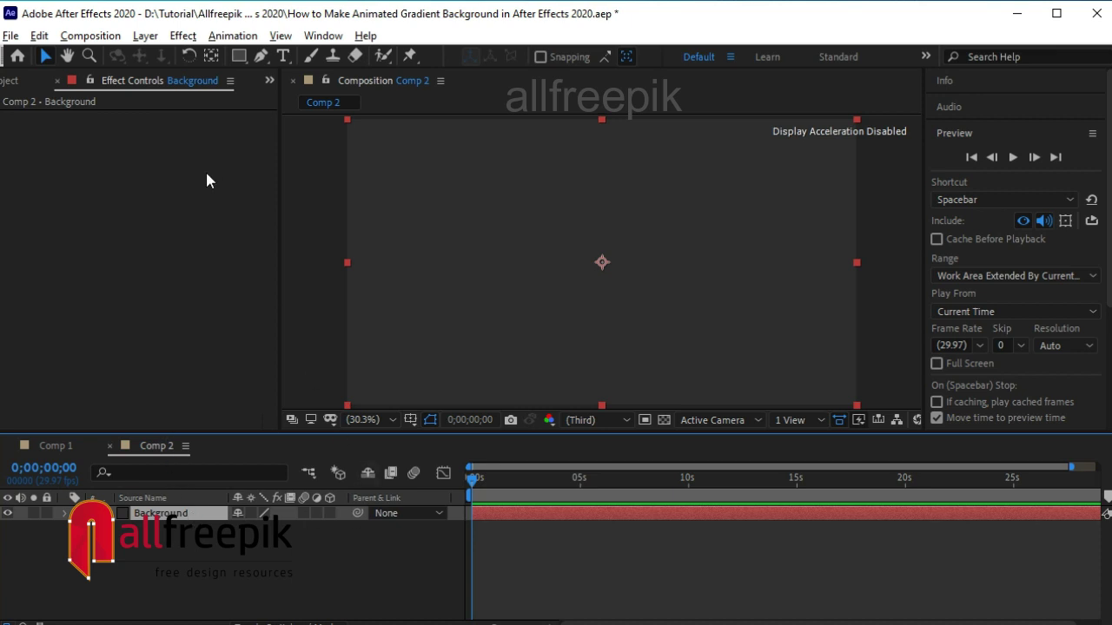
# Apply Effect > Generate > 4-Color Gradient to the Background layer
pyautogui.click(182, 36)
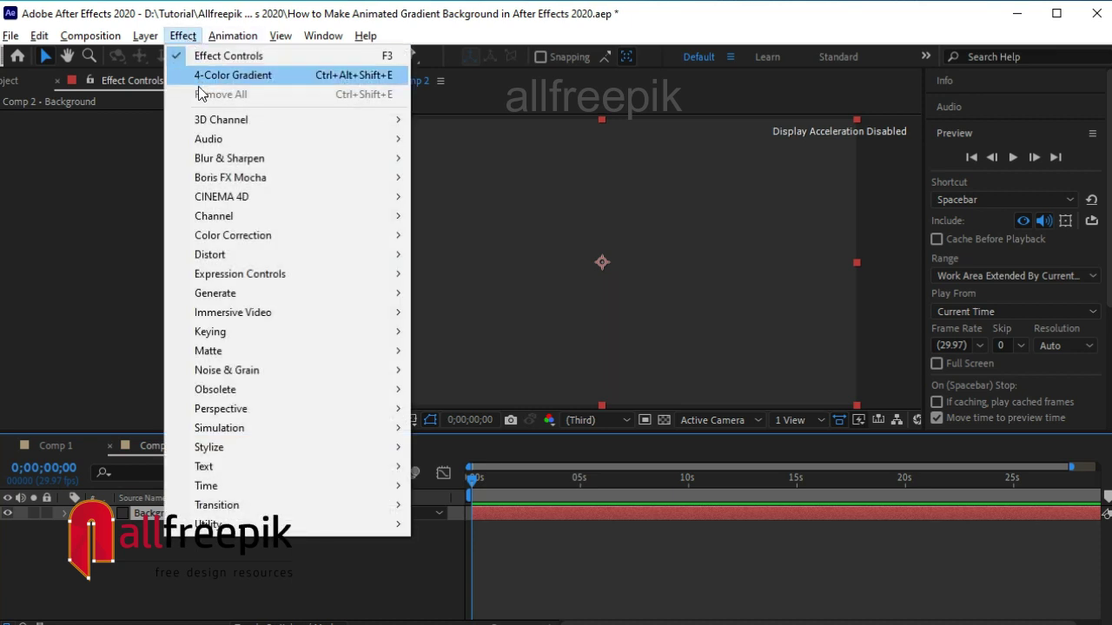
pyautogui.moveTo(213, 298)
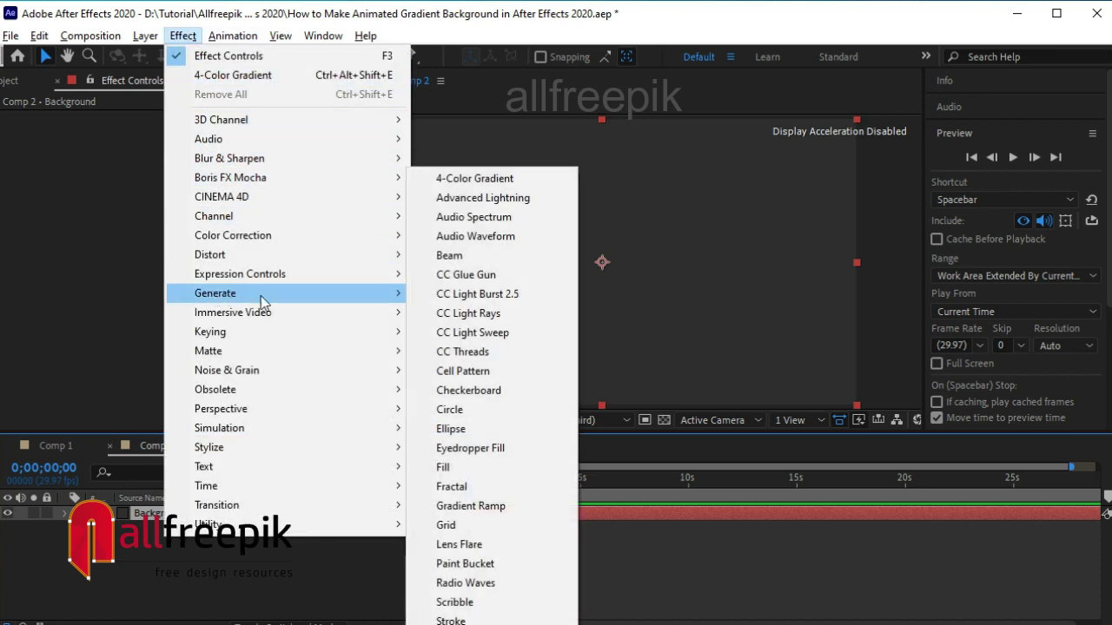
pyautogui.click(480, 178)
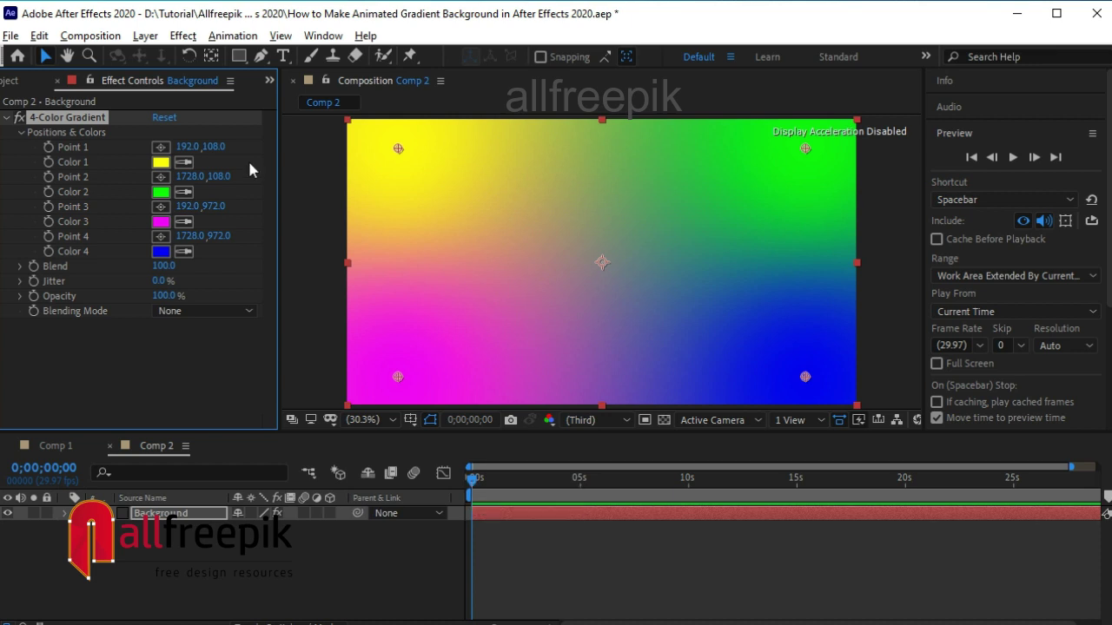
# Drag gradient Points 1–4 inward to 515.7,289.7; 1691.7,190.6; 228.3,945.6; 1642.1,939.0
pyautogui.moveTo(402, 149)
pyautogui.mouseDown()
pyautogui.moveTo(436, 186)
pyautogui.moveTo(491, 208)
pyautogui.mouseUp()
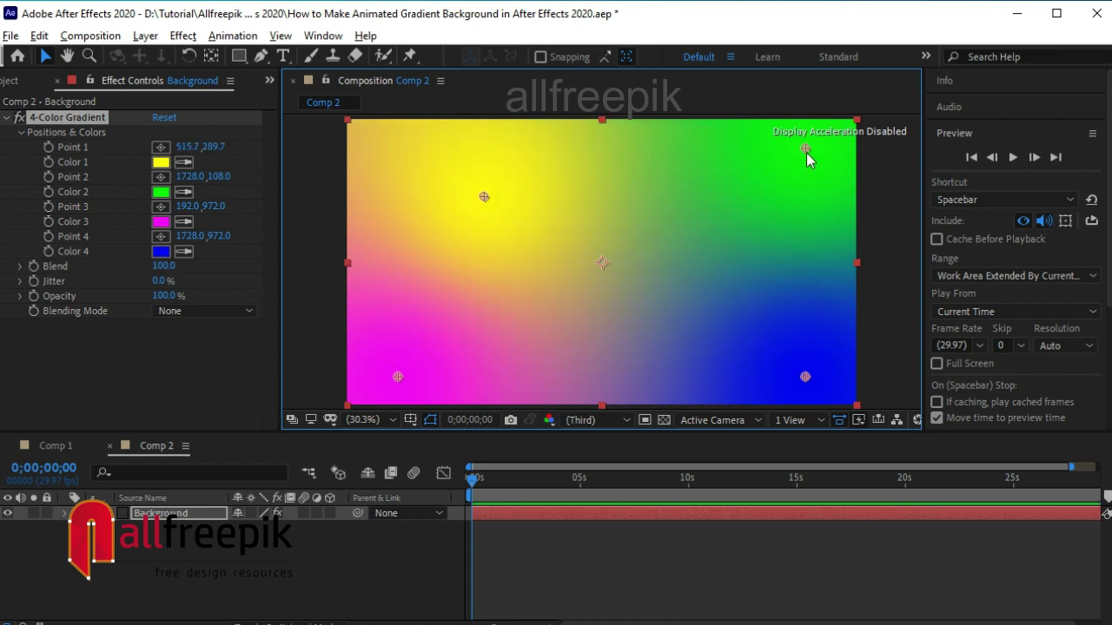
pyautogui.moveTo(807, 153); pyautogui.dragTo(797, 176)
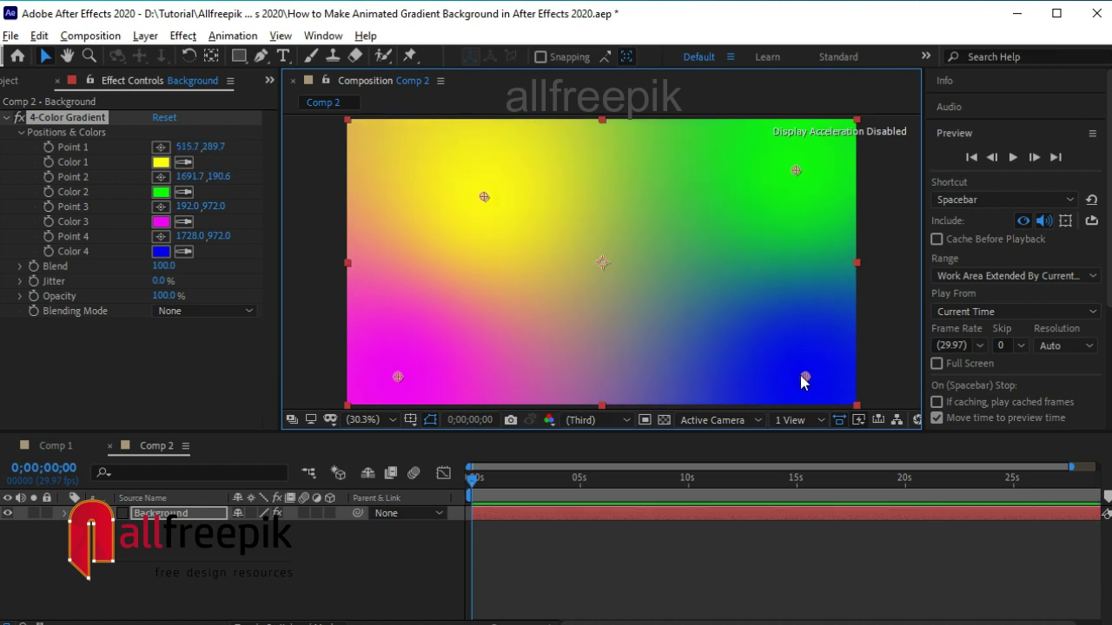
pyautogui.moveTo(801, 375); pyautogui.dragTo(778, 366)
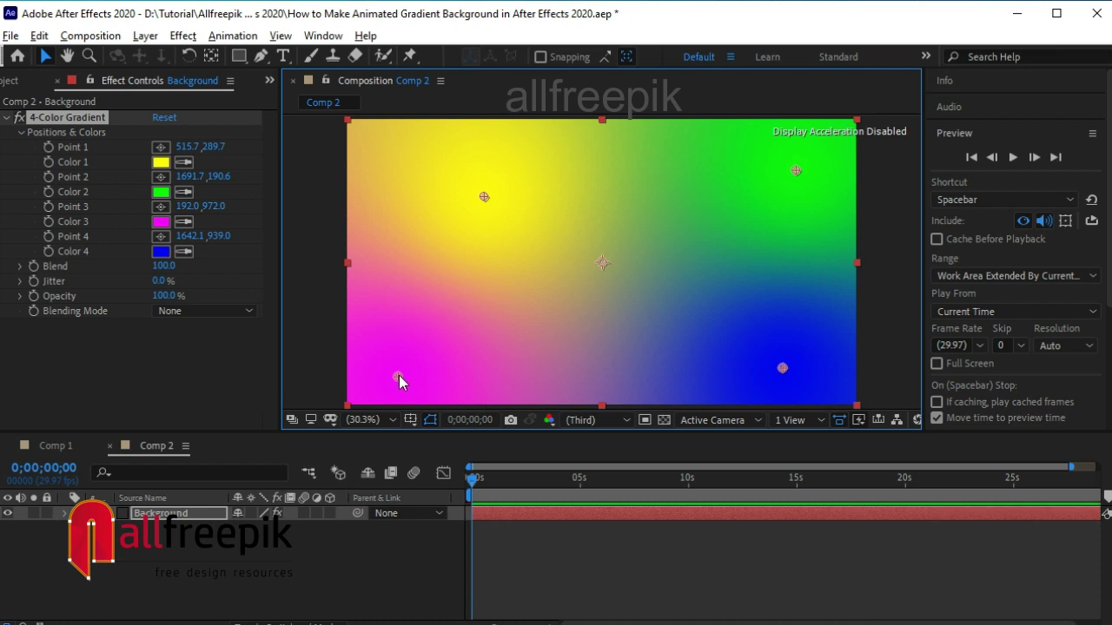
pyautogui.moveTo(398, 375); pyautogui.dragTo(408, 371)
# Keyframe Colors 1–4 at 0;00;00;00, then move the playhead to 0;00;04;28
pyautogui.click(48, 165)
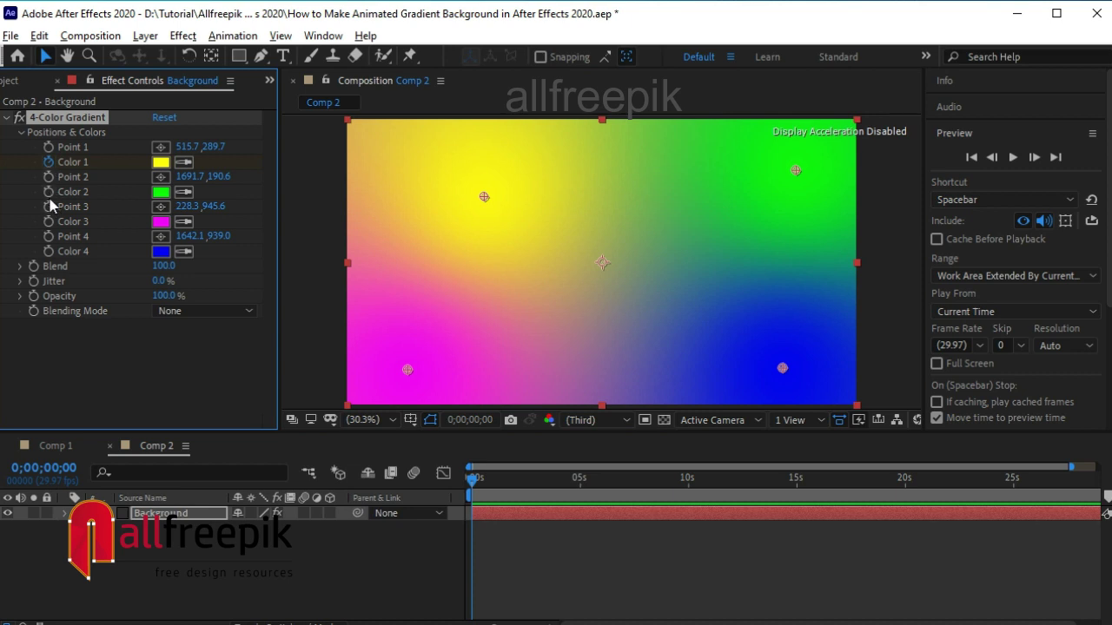
pyautogui.click(49, 192)
pyautogui.click(49, 221)
pyautogui.click(49, 251)
pyautogui.moveTo(473, 479); pyautogui.dragTo(578, 479)
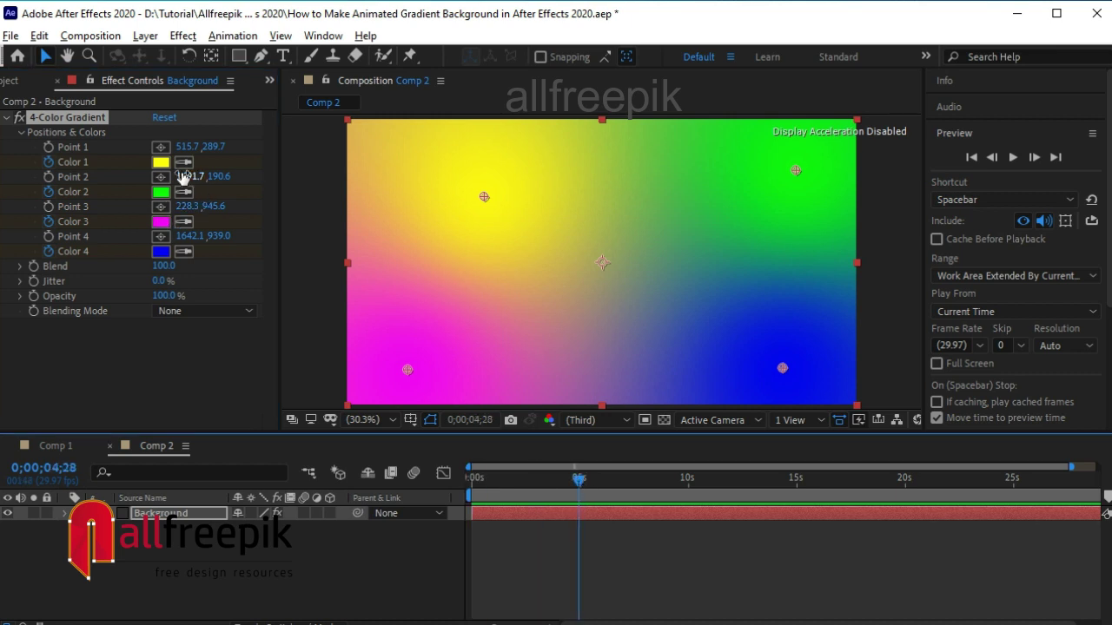
# Change gradient Color 1 from yellow to blue
pyautogui.click(161, 162)
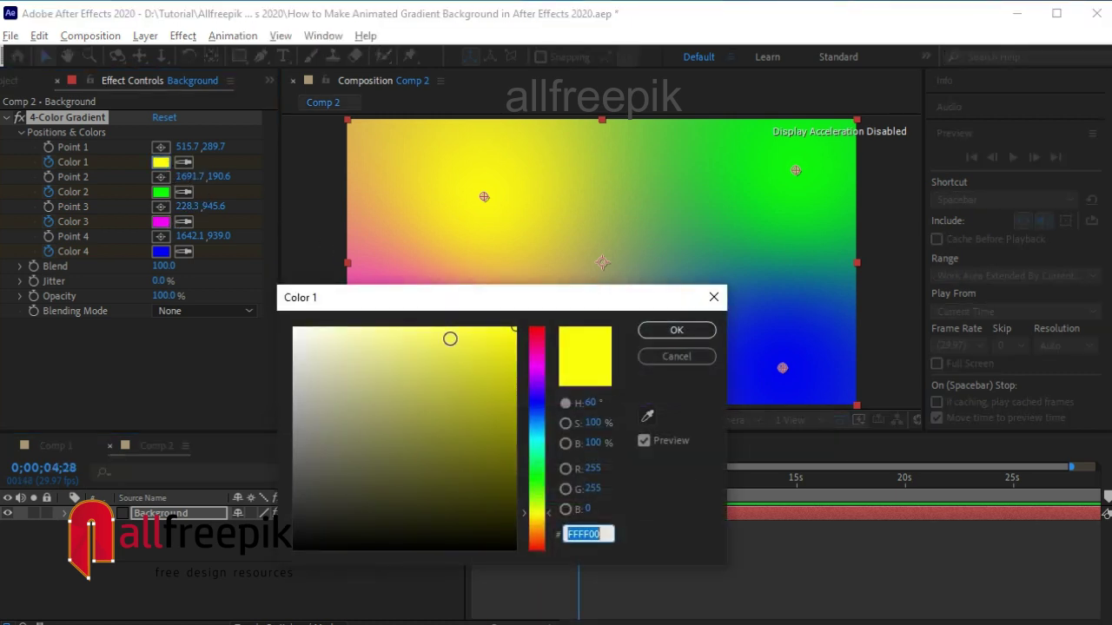
pyautogui.click(537, 402)
pyautogui.click(652, 330)
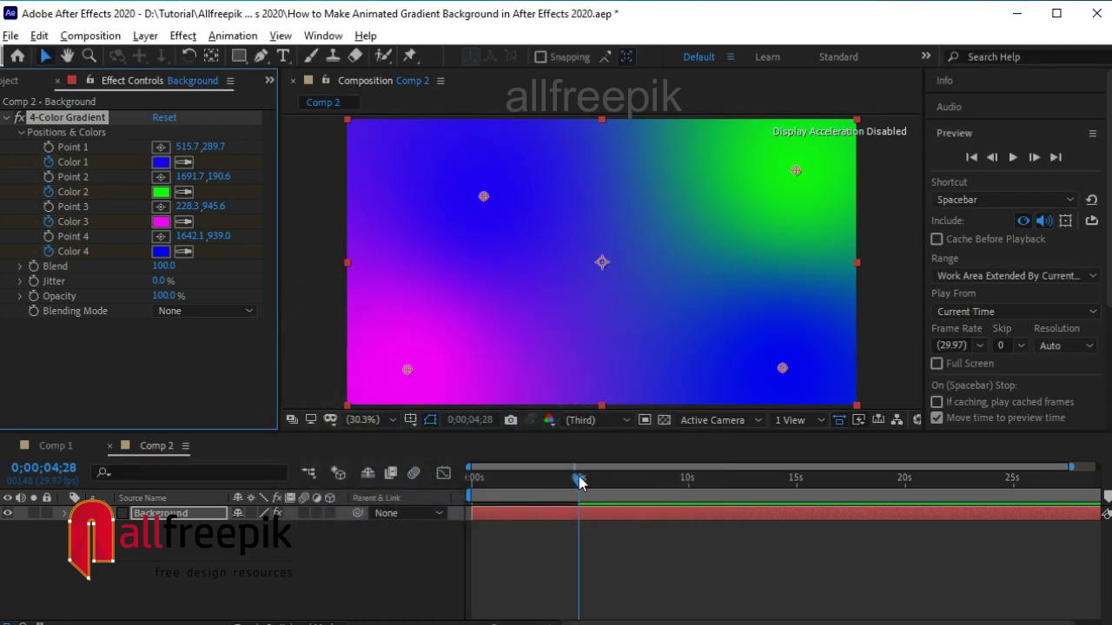
# At 0;00;04;26, set gradient Color 2 to cyan (00FFE4)
pyautogui.moveTo(579, 483); pyautogui.dragTo(546, 483)
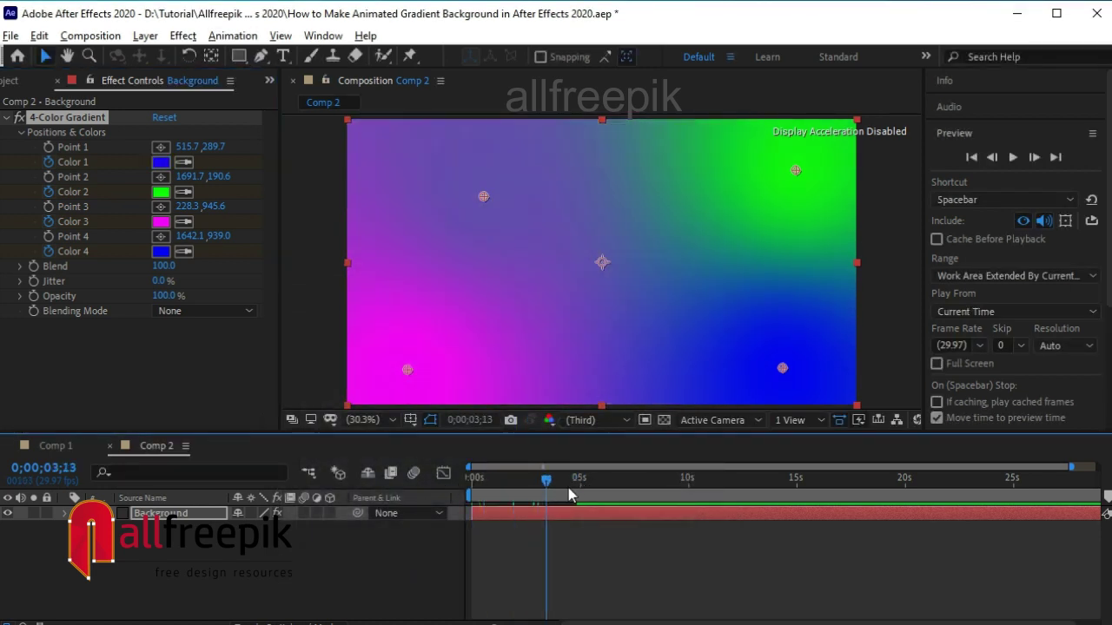
pyautogui.click(577, 488)
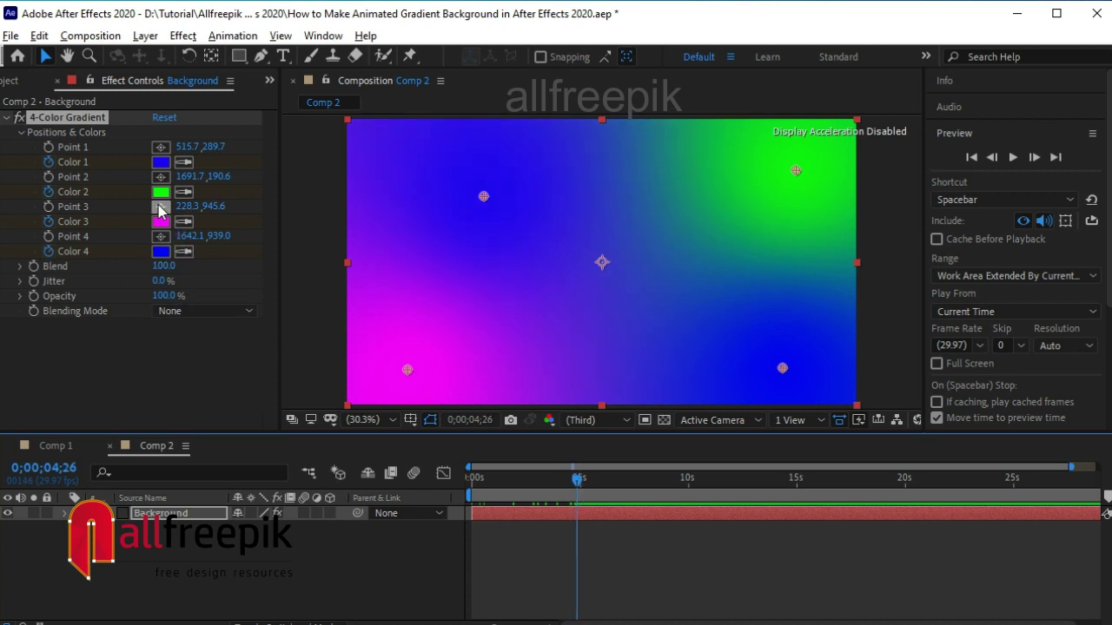
pyautogui.click(161, 192)
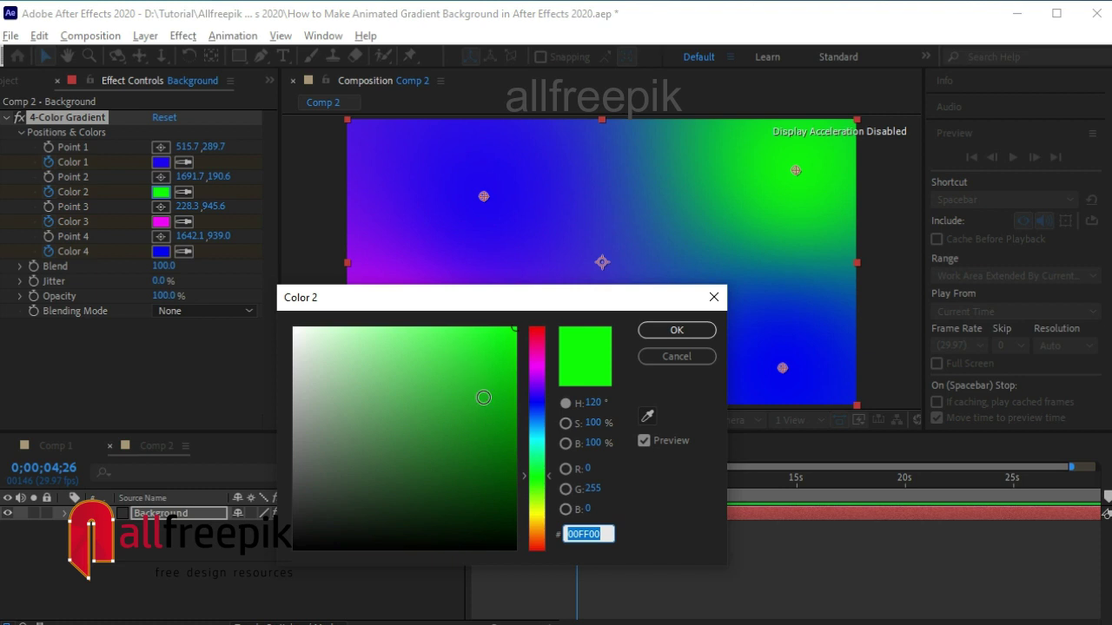
pyautogui.click(538, 441)
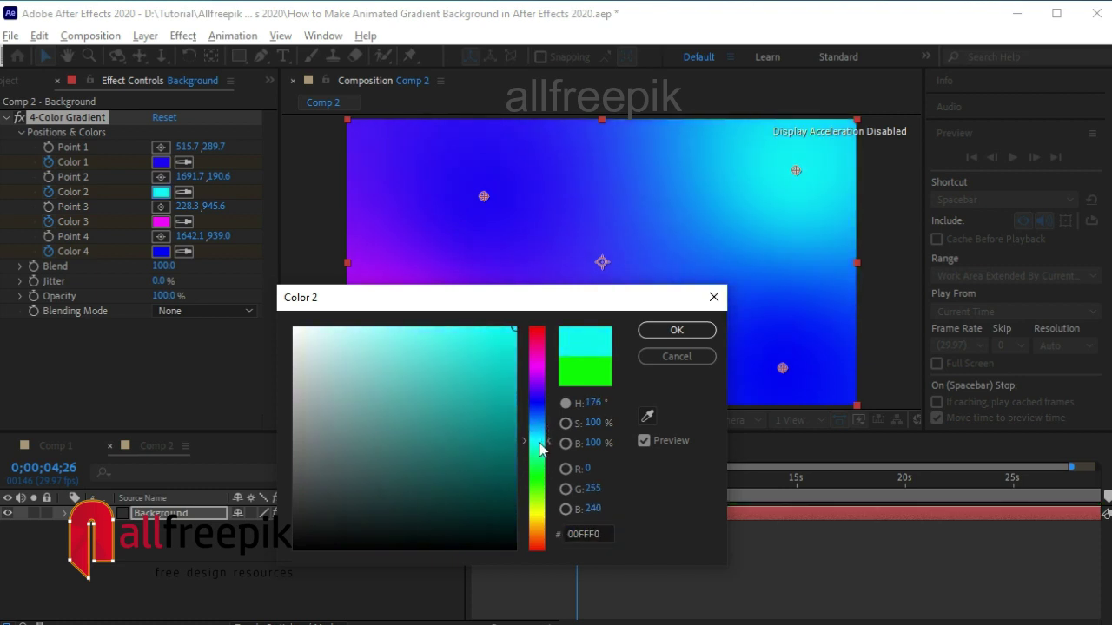
pyautogui.moveTo(539, 447); pyautogui.dragTo(540, 450)
pyautogui.click(671, 331)
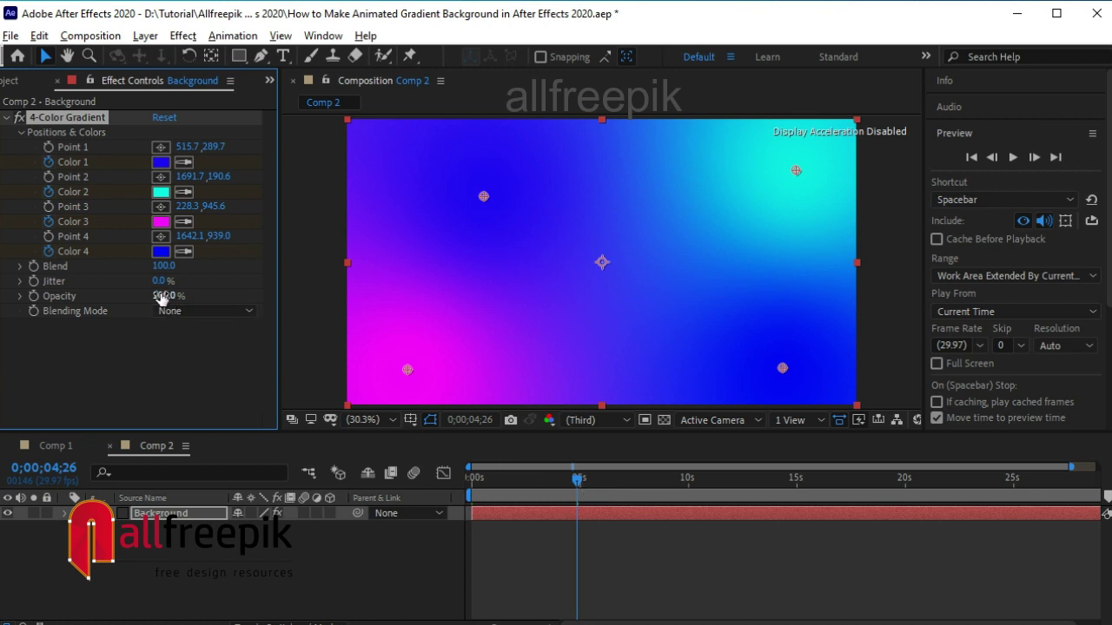
# Set Color 3 to pinkish red (FF006C) and Color 4 to green (48FF00)
pyautogui.click(161, 223)
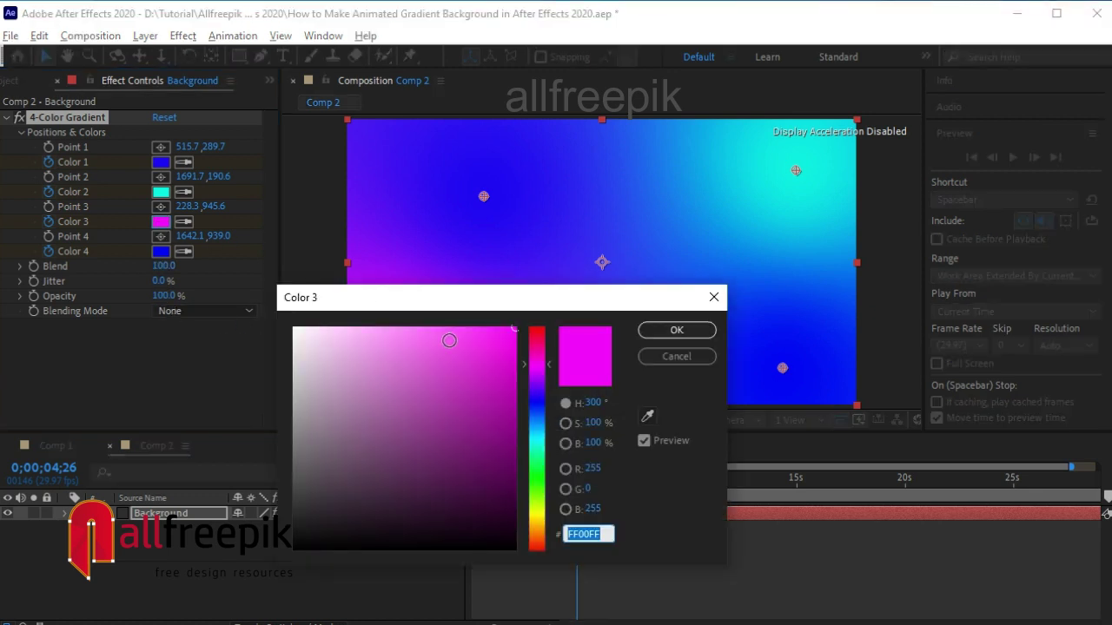
pyautogui.moveTo(543, 534)
pyautogui.mouseDown()
pyautogui.moveTo(543, 556)
pyautogui.moveTo(545, 352)
pyautogui.mouseUp()
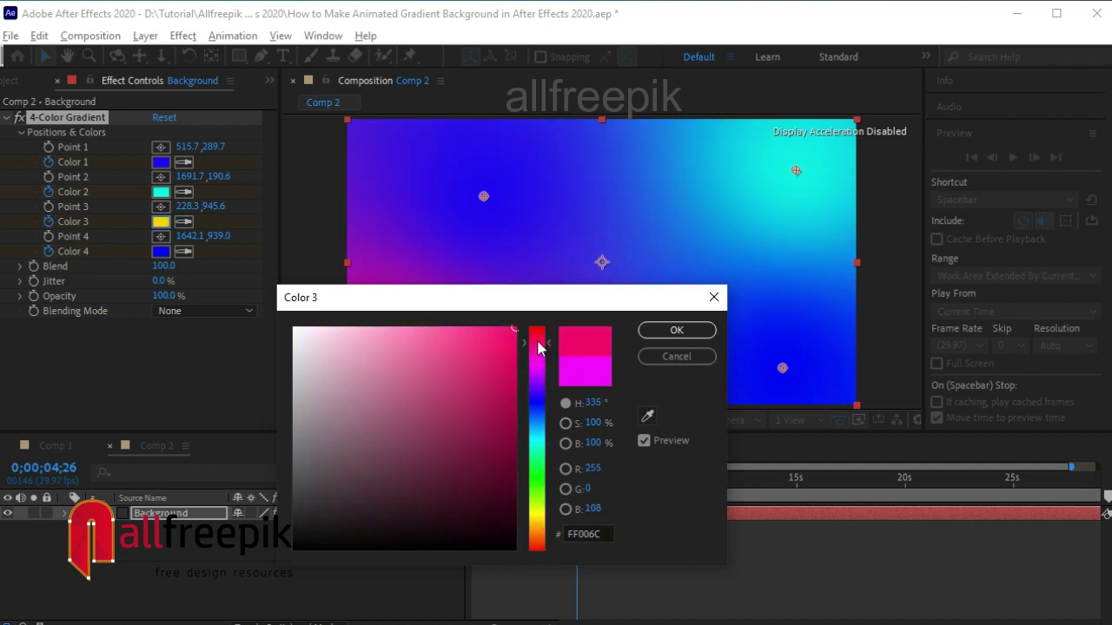
pyautogui.click(677, 331)
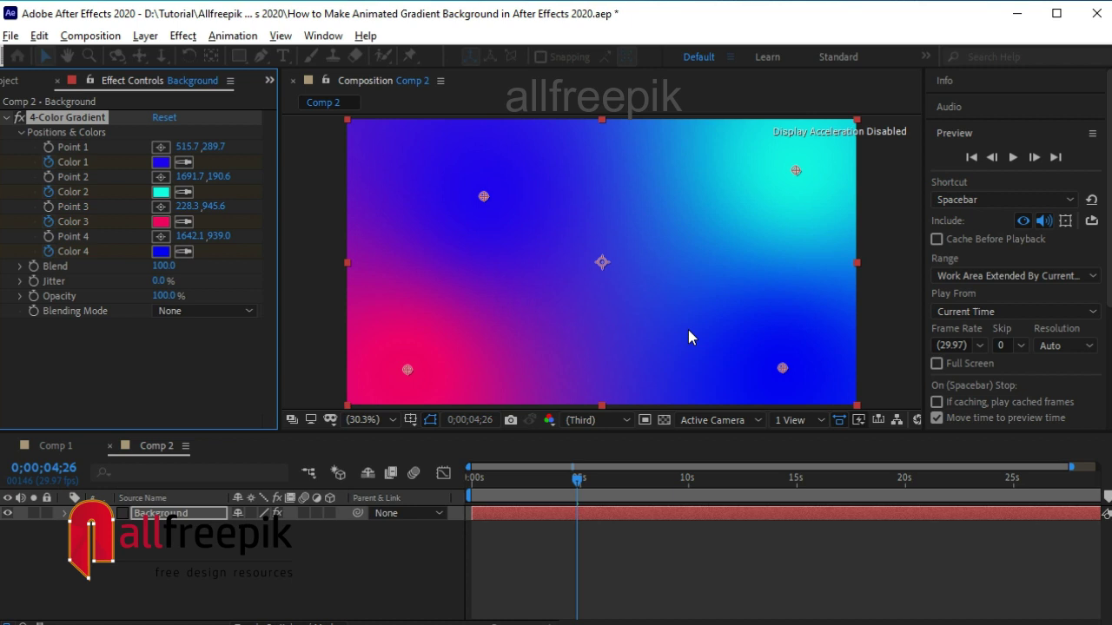
pyautogui.click(161, 251)
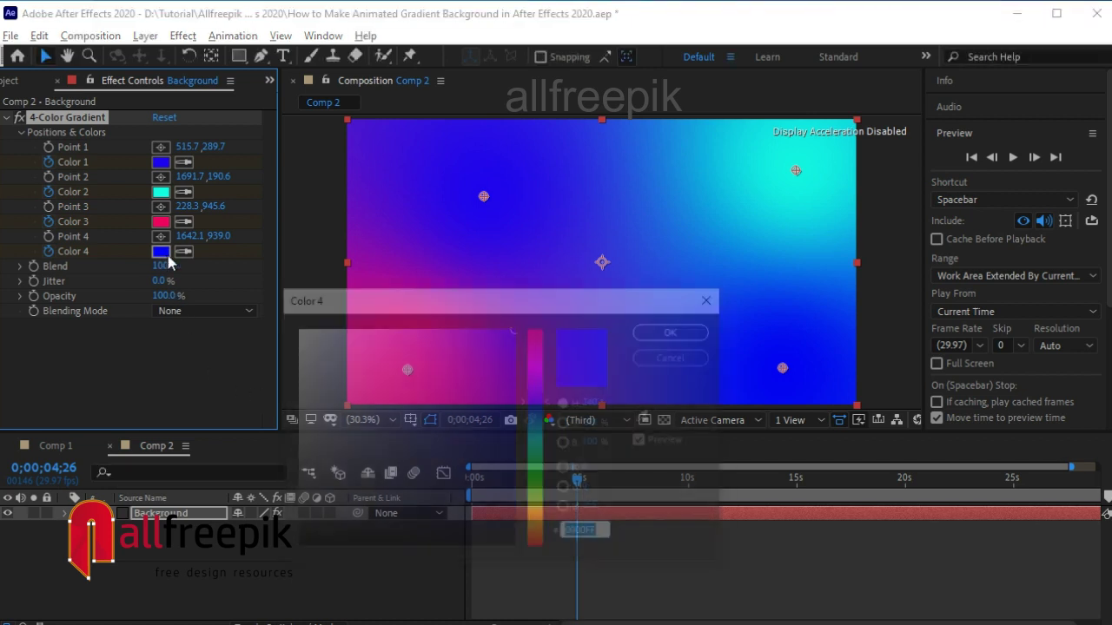
pyautogui.moveTo(540, 428); pyautogui.dragTo(552, 492)
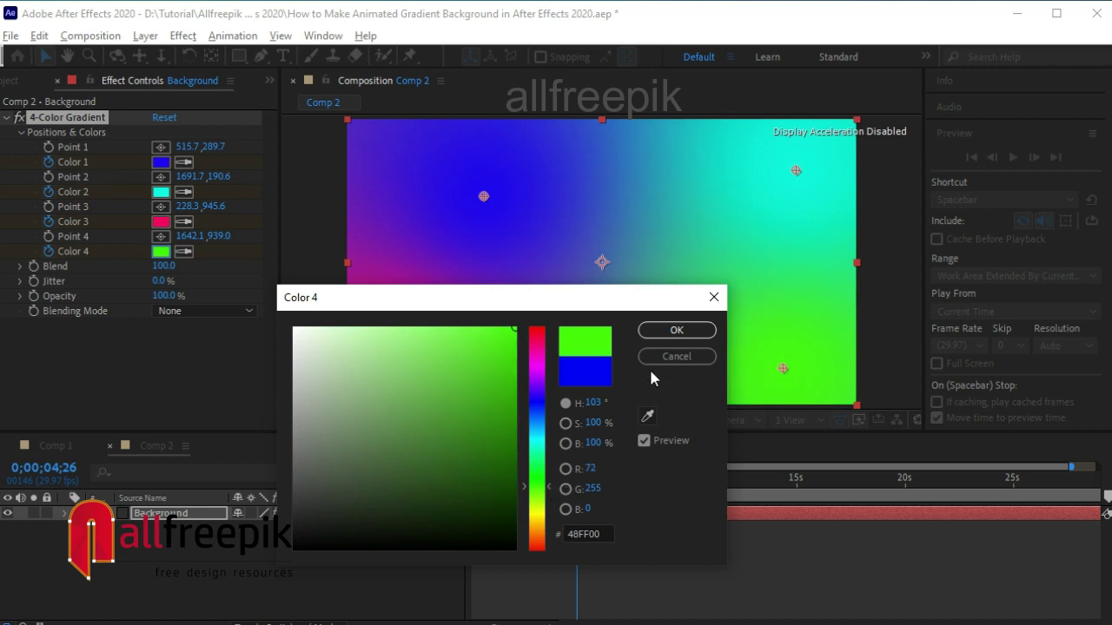
pyautogui.click(675, 332)
# Scrub the timeline to preview the colour keyframes, then return to frame 0;00;00;00
pyautogui.moveTo(579, 479); pyautogui.dragTo(441, 478)
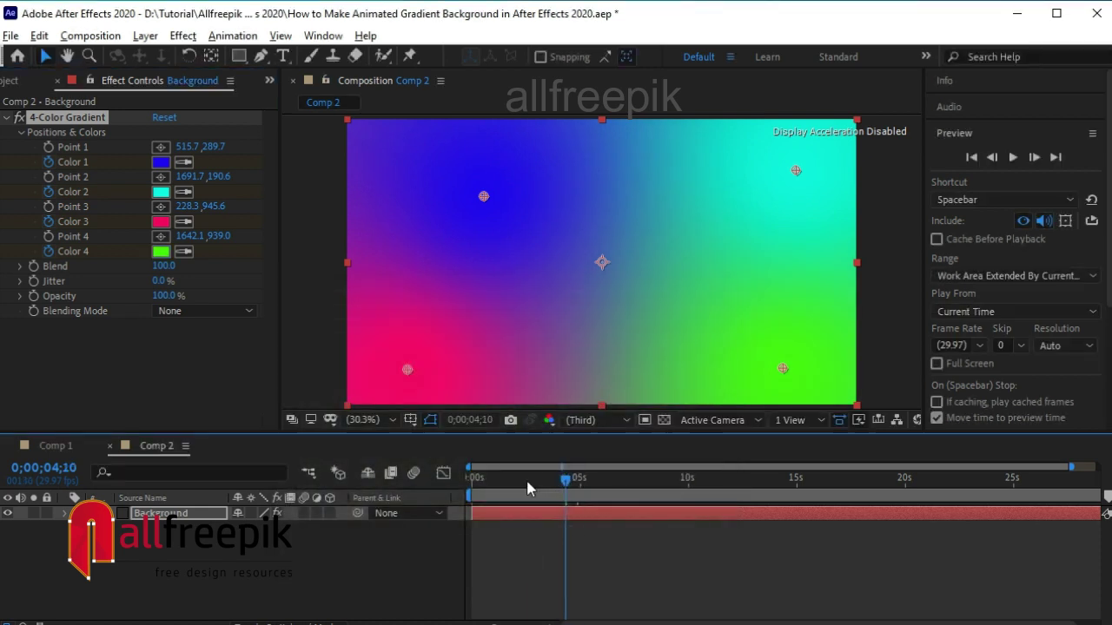
pyautogui.moveTo(512, 490)
pyautogui.mouseDown()
pyautogui.moveTo(495, 491)
pyautogui.moveTo(689, 488)
pyautogui.mouseUp()
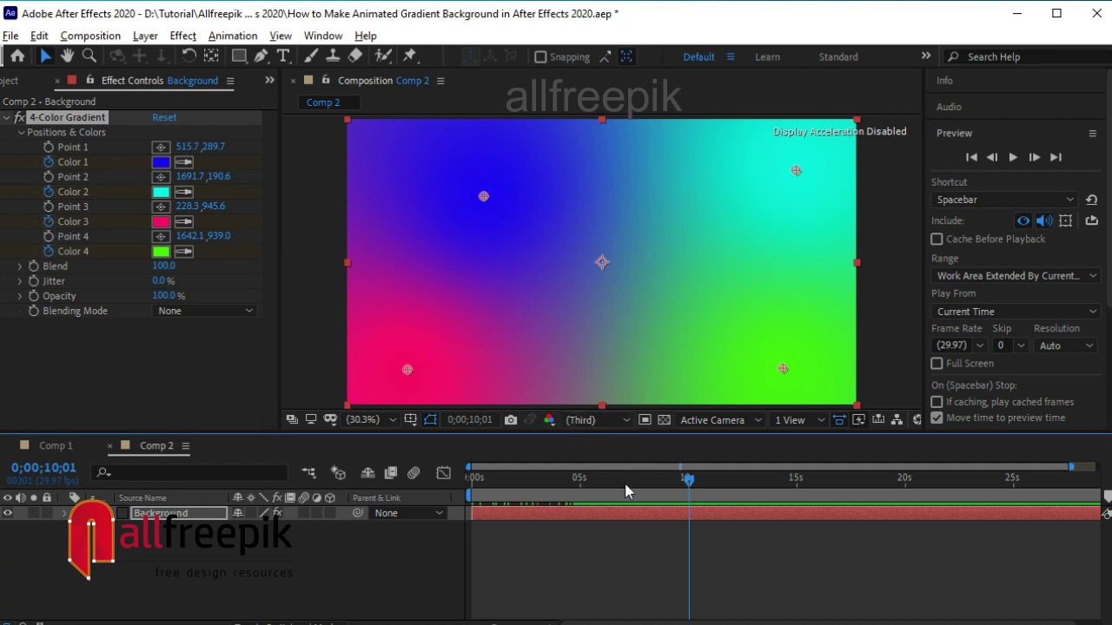
pyautogui.press('Home')
# Turn on position keyframes for gradient Points 1–4
pyautogui.click(49, 248)
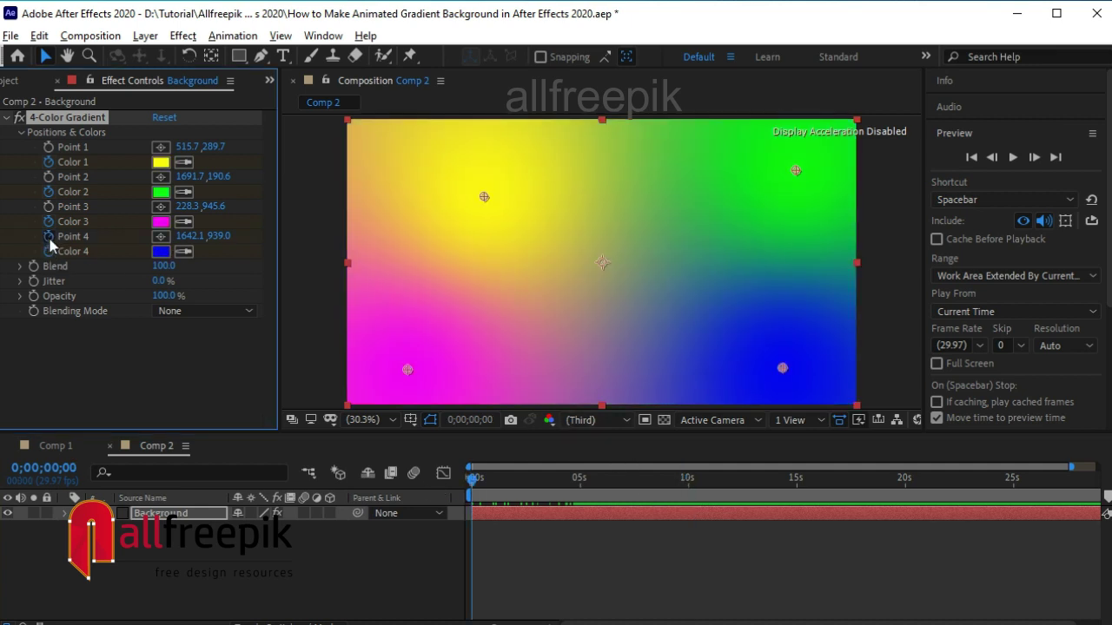
pyautogui.click(48, 206)
pyautogui.click(49, 177)
pyautogui.click(49, 161)
pyautogui.click(49, 147)
# At 0;00;09;28, move Point 2 to X 1596.7 and Point 4 to X 1945.1
pyautogui.click(579, 496)
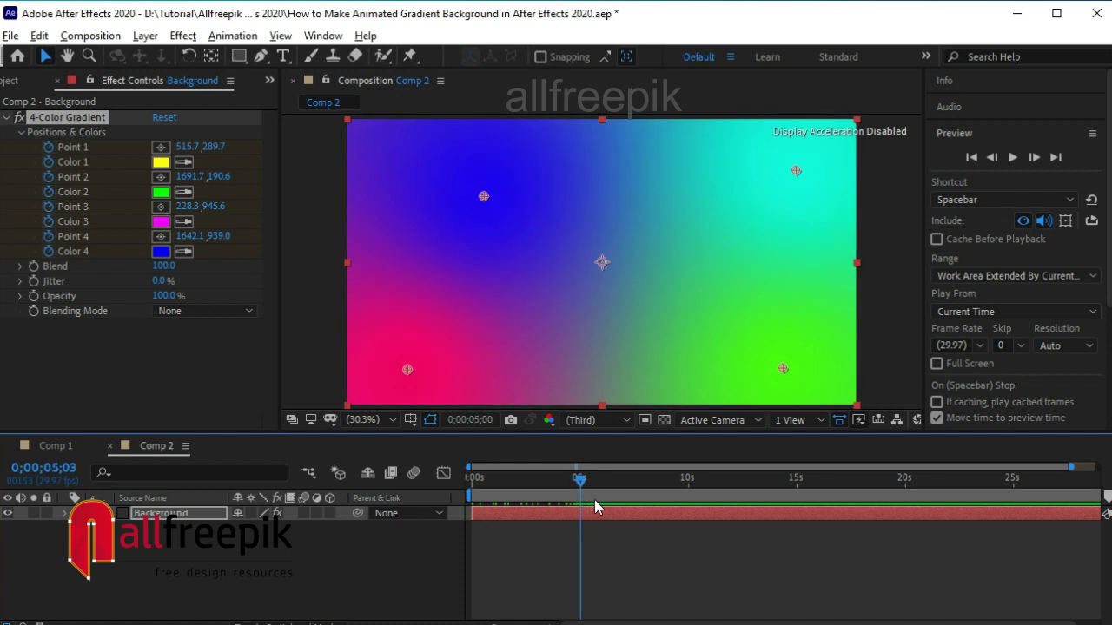
pyautogui.click(613, 504)
pyautogui.moveTo(656, 516); pyautogui.dragTo(687, 515)
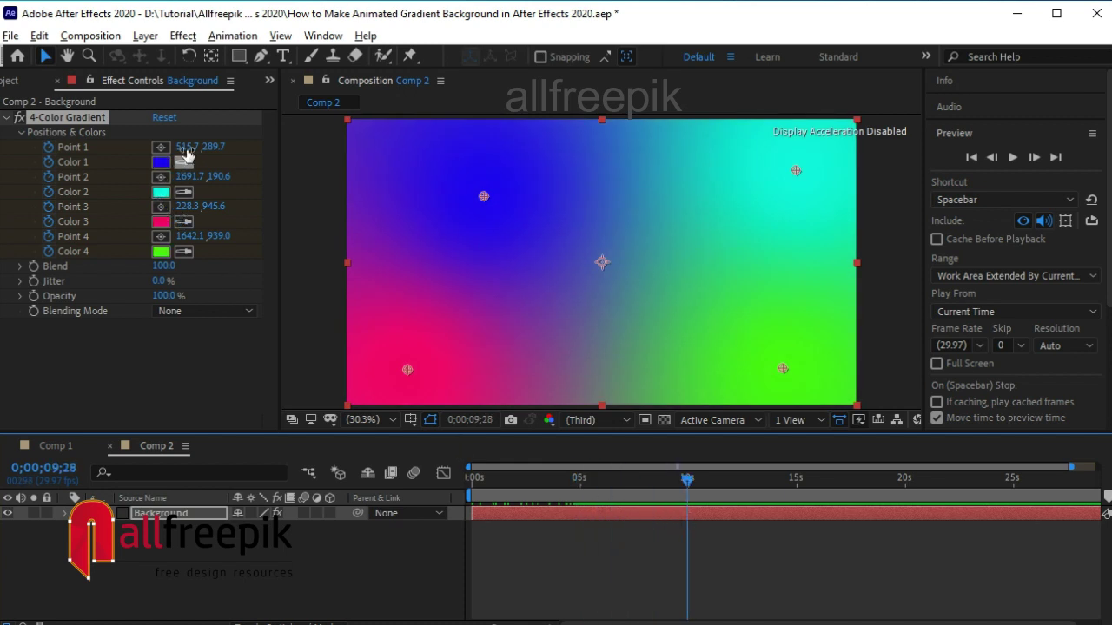
pyautogui.moveTo(187, 149)
pyautogui.mouseDown()
pyautogui.moveTo(223, 192)
pyautogui.moveTo(178, 163)
pyautogui.mouseUp()
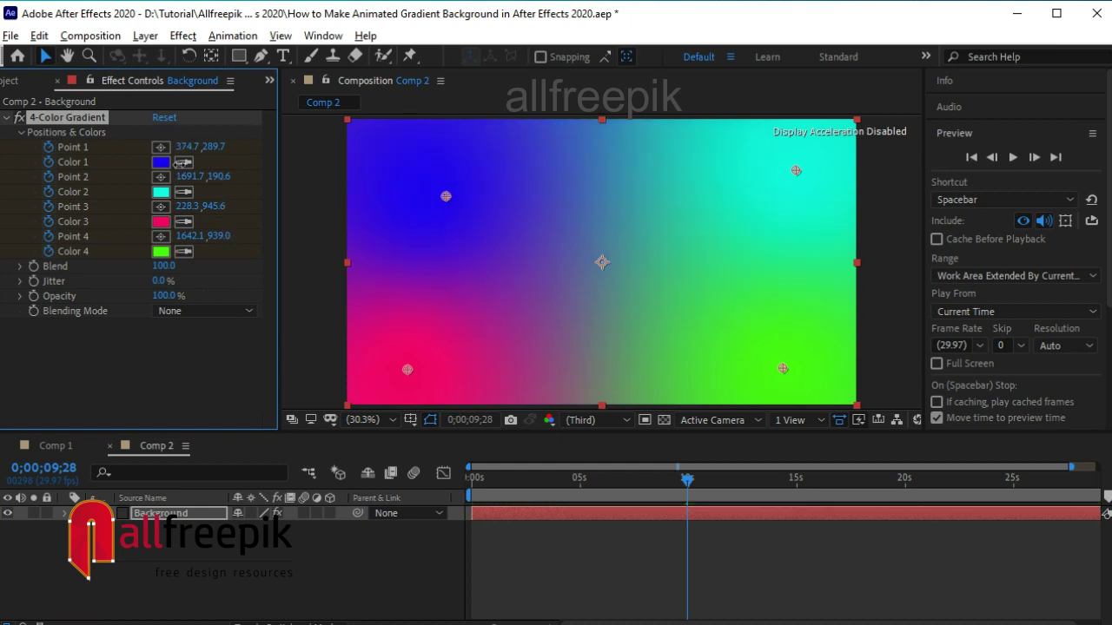
pyautogui.hotkey('ctrl', 'z')
pyautogui.moveTo(187, 176)
pyautogui.mouseDown()
pyautogui.moveTo(325, 192)
pyautogui.moveTo(130, 211)
pyautogui.mouseUp()
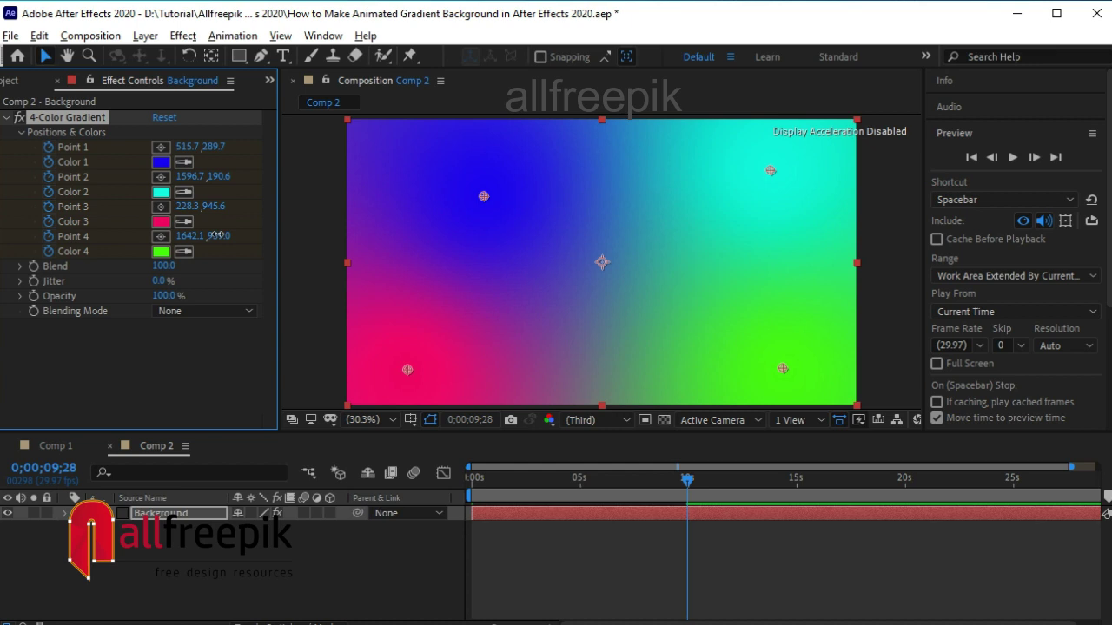
pyautogui.moveTo(241, 237); pyautogui.dragTo(331, 244)
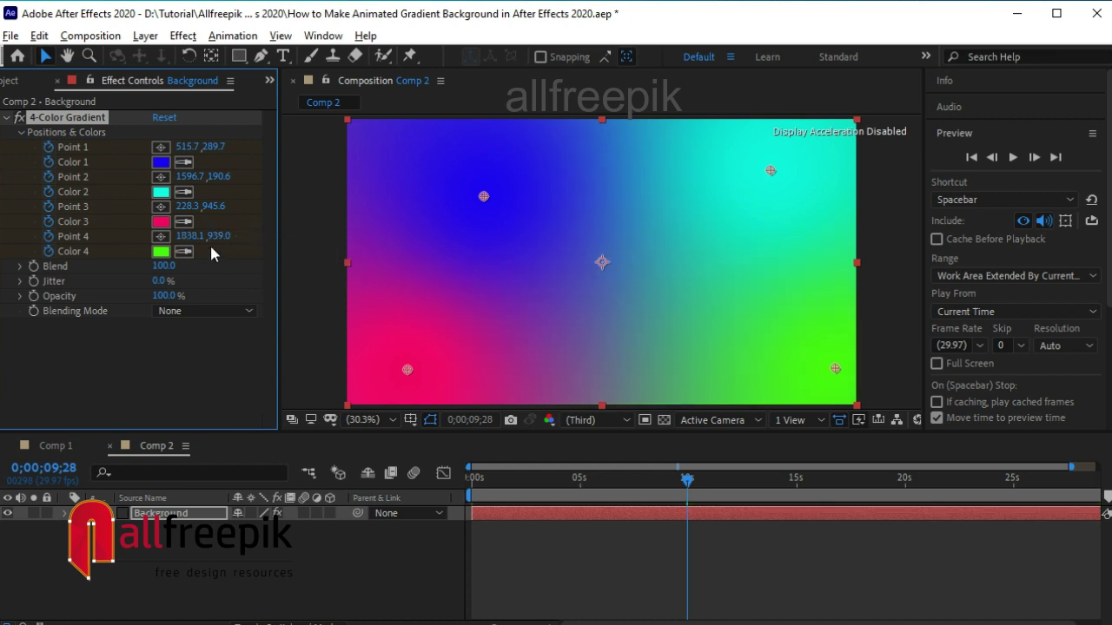
pyautogui.moveTo(211, 246); pyautogui.dragTo(285, 238)
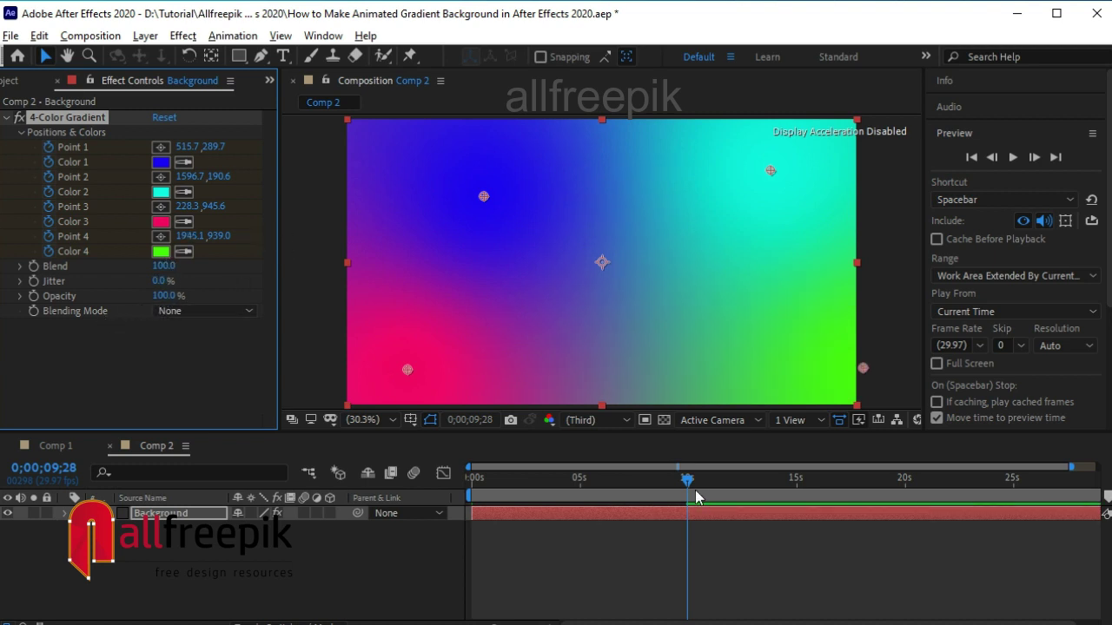
pyautogui.click(656, 490)
pyautogui.moveTo(656, 491); pyautogui.dragTo(530, 493)
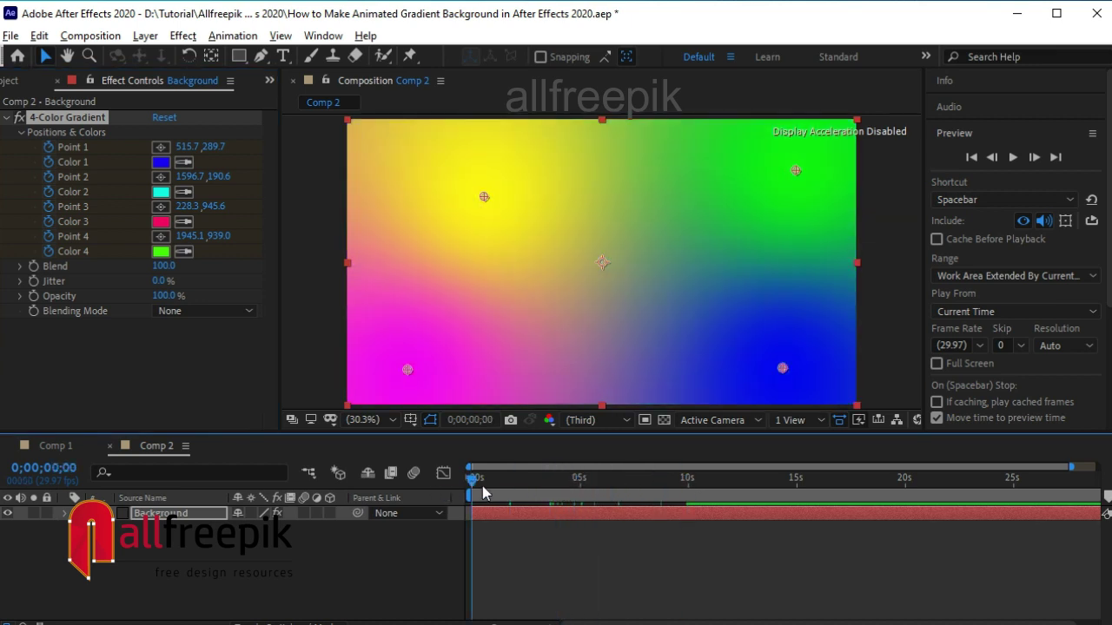
# Scrub the timeline, then play the animated gradient preview from the first frame
pyautogui.moveTo(530, 493); pyautogui.dragTo(687, 491)
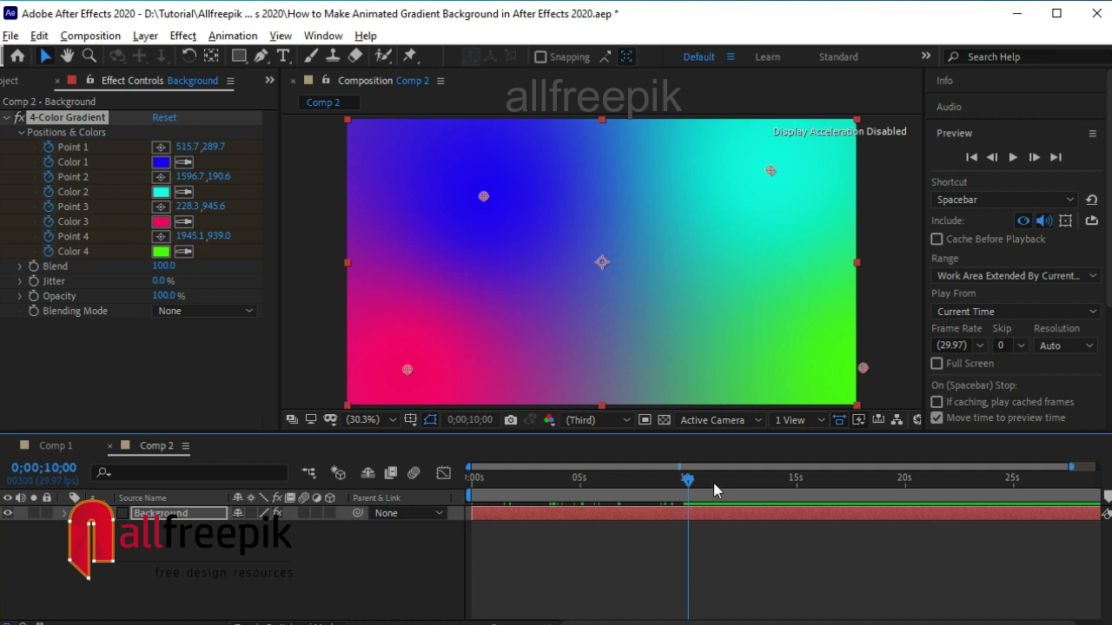
pyautogui.moveTo(688, 485); pyautogui.dragTo(521, 494)
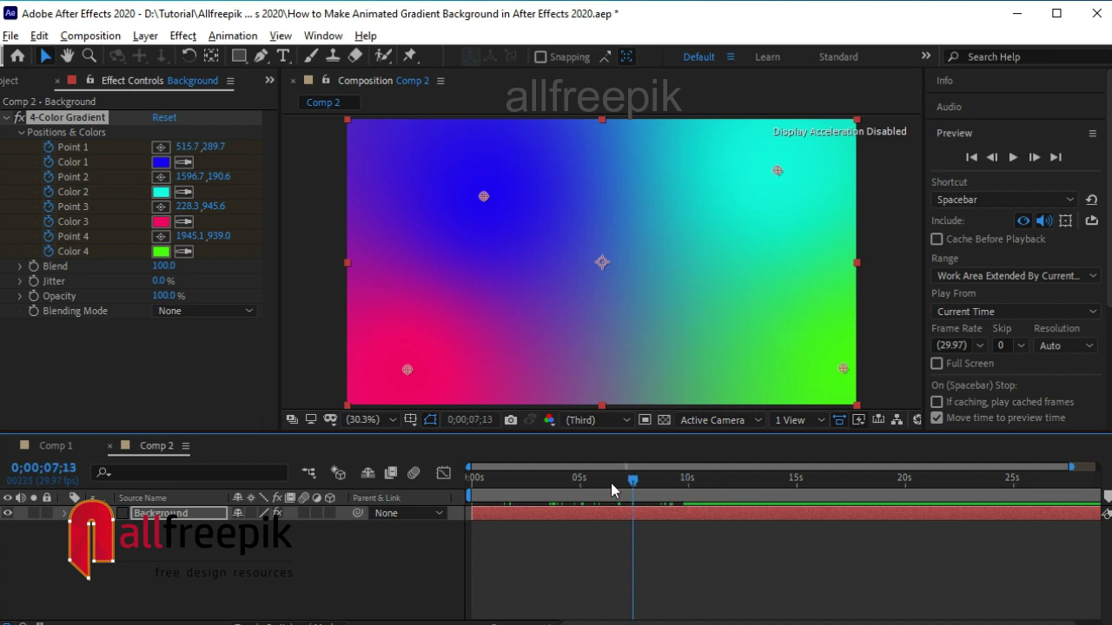
pyautogui.press('Home')
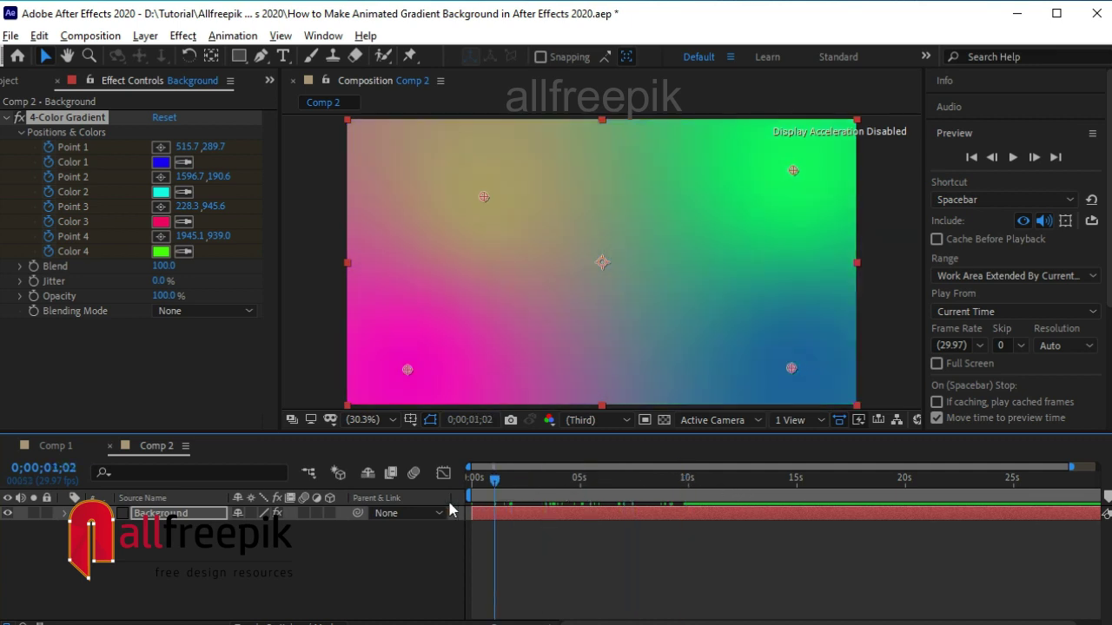
pyautogui.press('space')
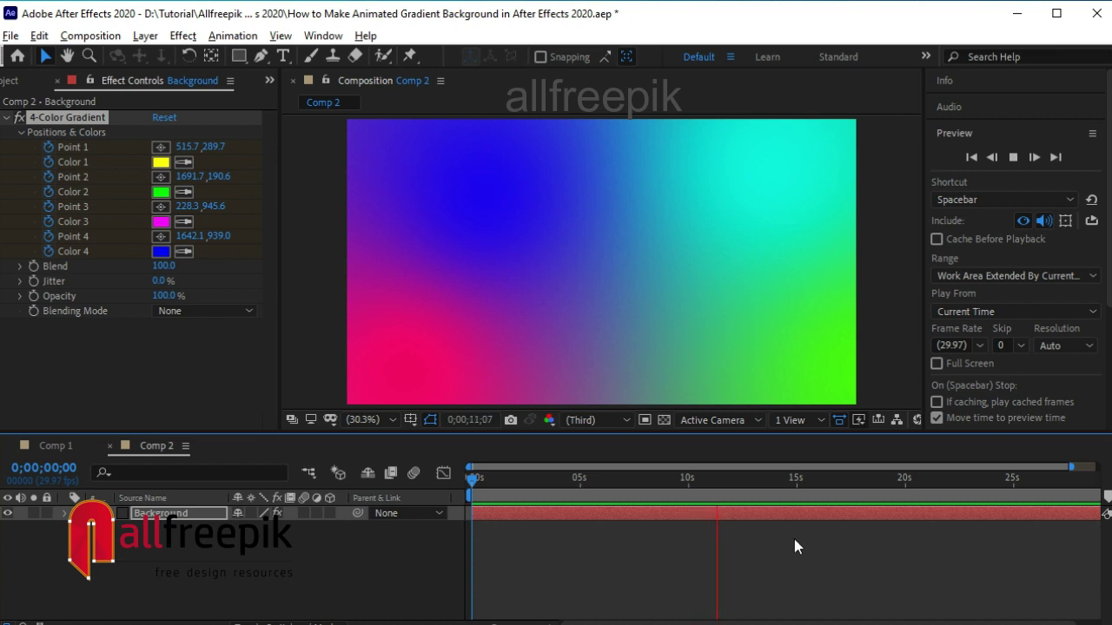
# Stop the preview and move the playhead to 0;00;15;01
pyautogui.press('space')
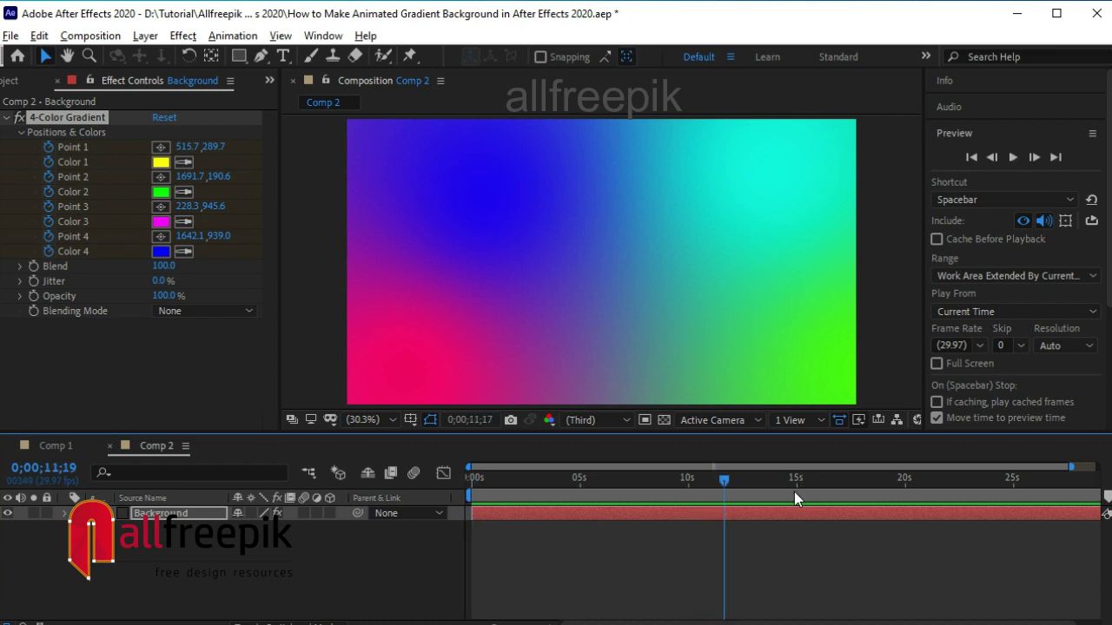
pyautogui.click(763, 483)
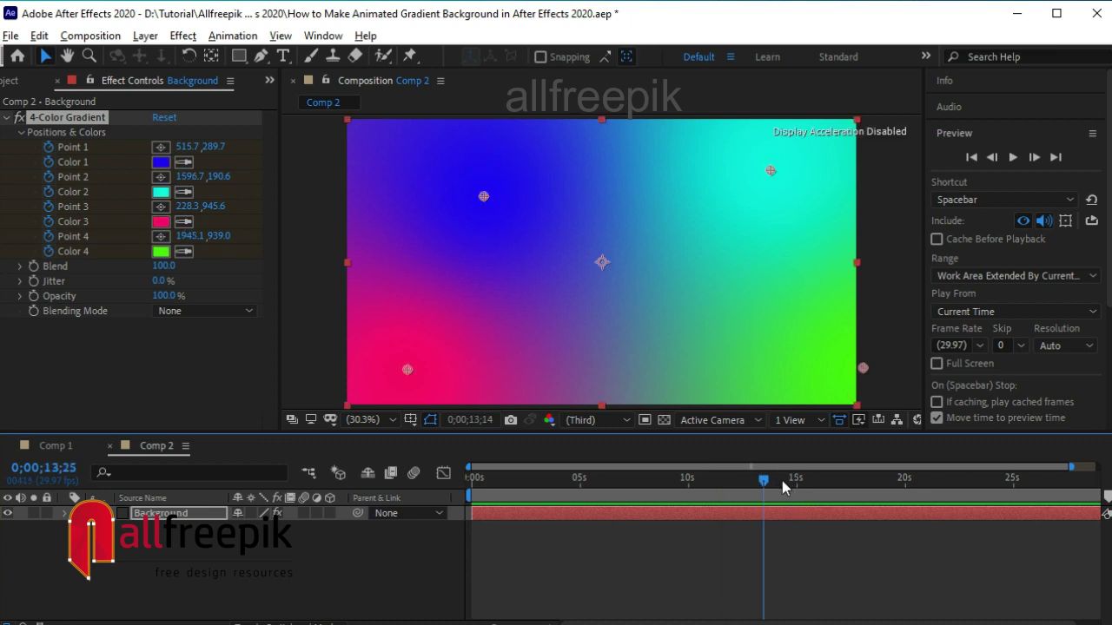
pyautogui.moveTo(768, 484); pyautogui.dragTo(801, 489)
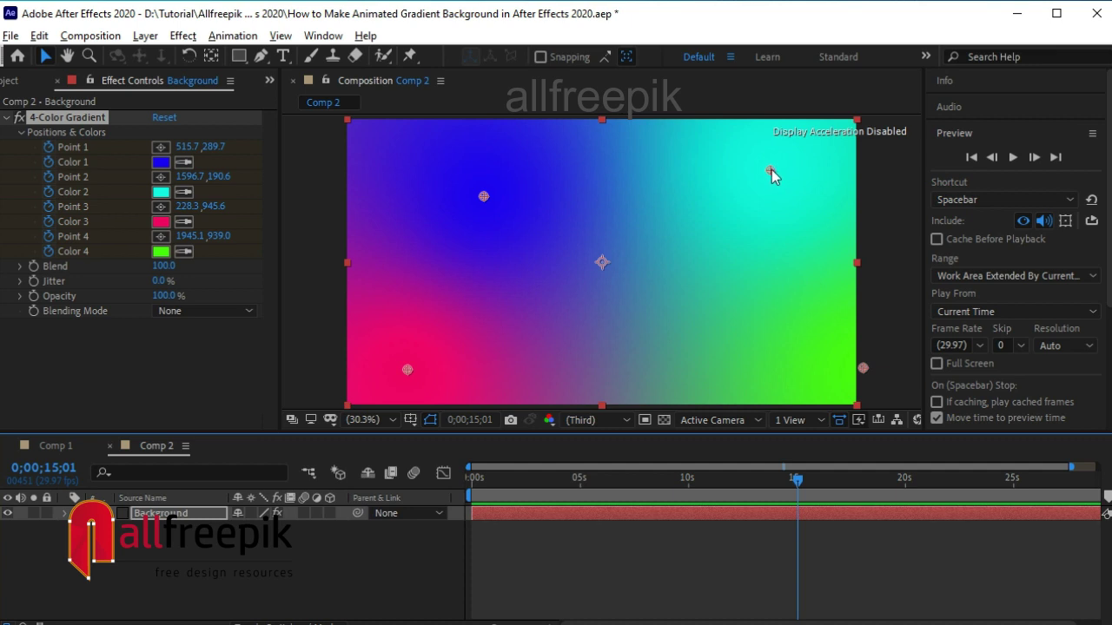
# Reposition gradient Points 1–4 toward the middle of the frame to rearrange the colours
pyautogui.moveTo(771, 170); pyautogui.dragTo(728, 292)
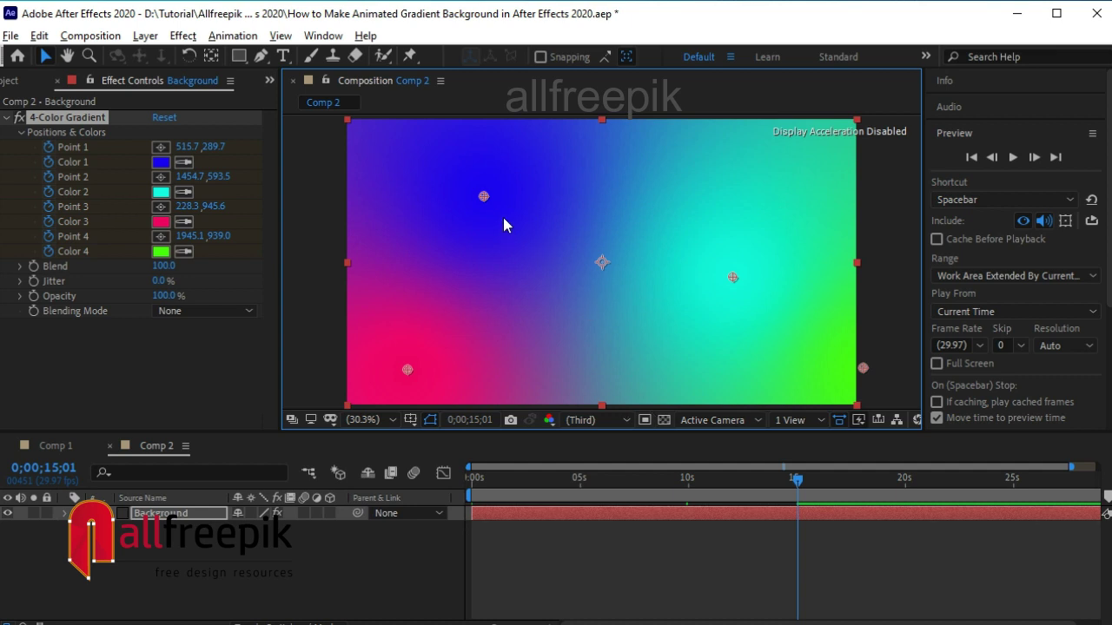
pyautogui.moveTo(486, 196); pyautogui.dragTo(692, 198)
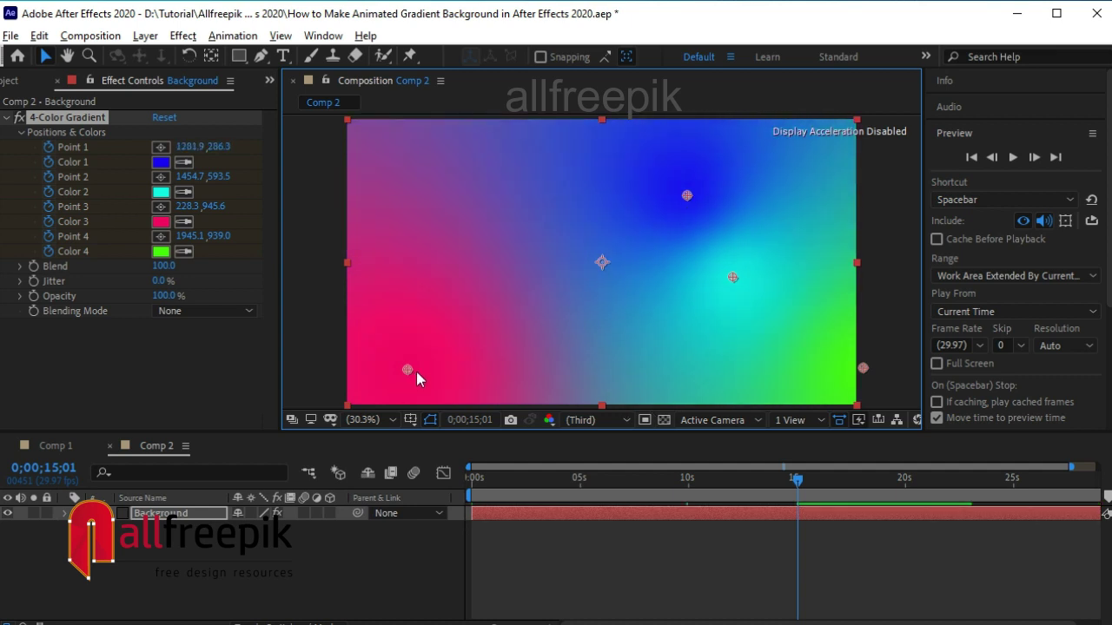
pyautogui.moveTo(412, 372)
pyautogui.mouseDown()
pyautogui.moveTo(426, 252)
pyautogui.moveTo(454, 243)
pyautogui.mouseUp()
pyautogui.moveTo(863, 368)
pyautogui.mouseDown()
pyautogui.moveTo(780, 378)
pyautogui.moveTo(631, 368)
pyautogui.mouseUp()
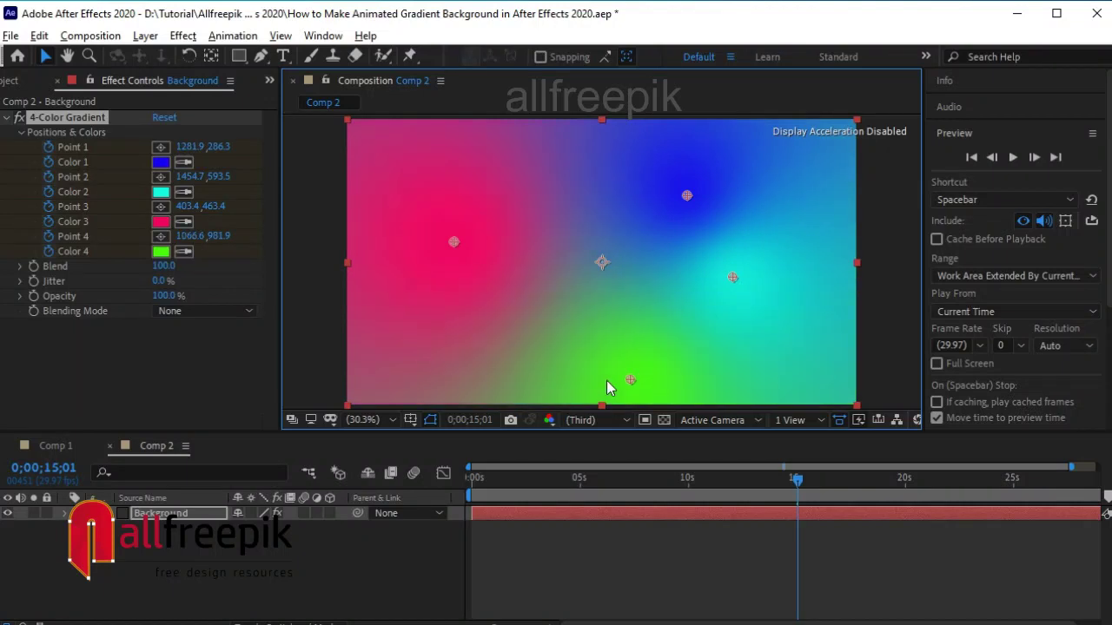
pyautogui.click(785, 480)
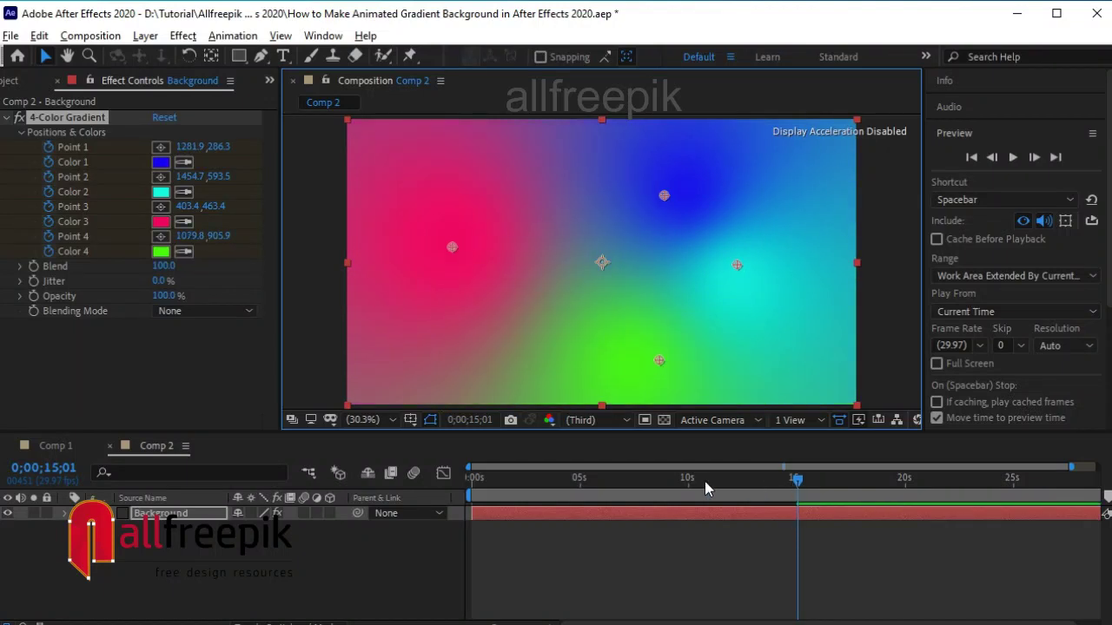
pyautogui.moveTo(472, 477)
pyautogui.mouseDown()
pyautogui.moveTo(800, 474)
pyautogui.moveTo(773, 473)
pyautogui.moveTo(793, 483)
pyautogui.moveTo(471, 480)
pyautogui.mouseUp()
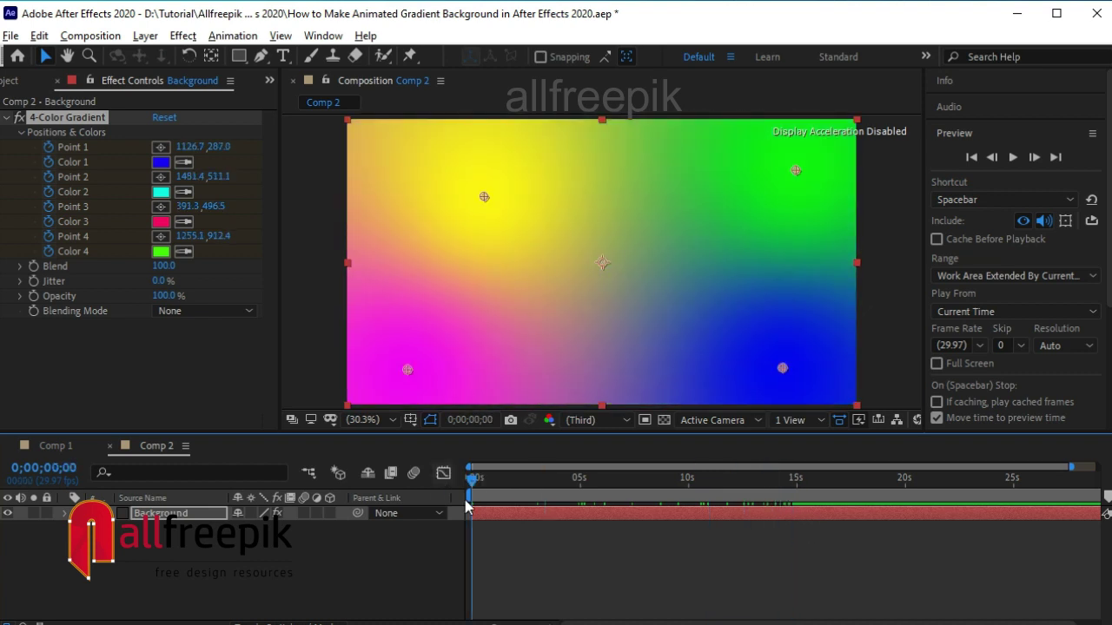
# Deselect the Background layer at frame 0 so the yellow, green, magenta and blue gradient shows without point handles
pyautogui.click(614, 535)
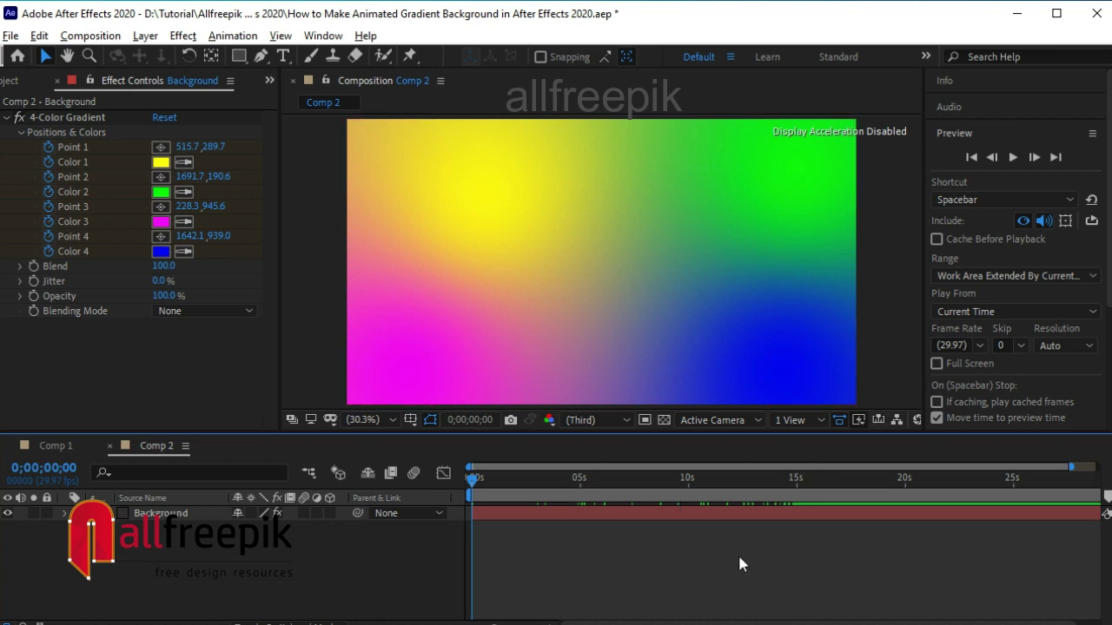
pyautogui.moveTo(735, 596)
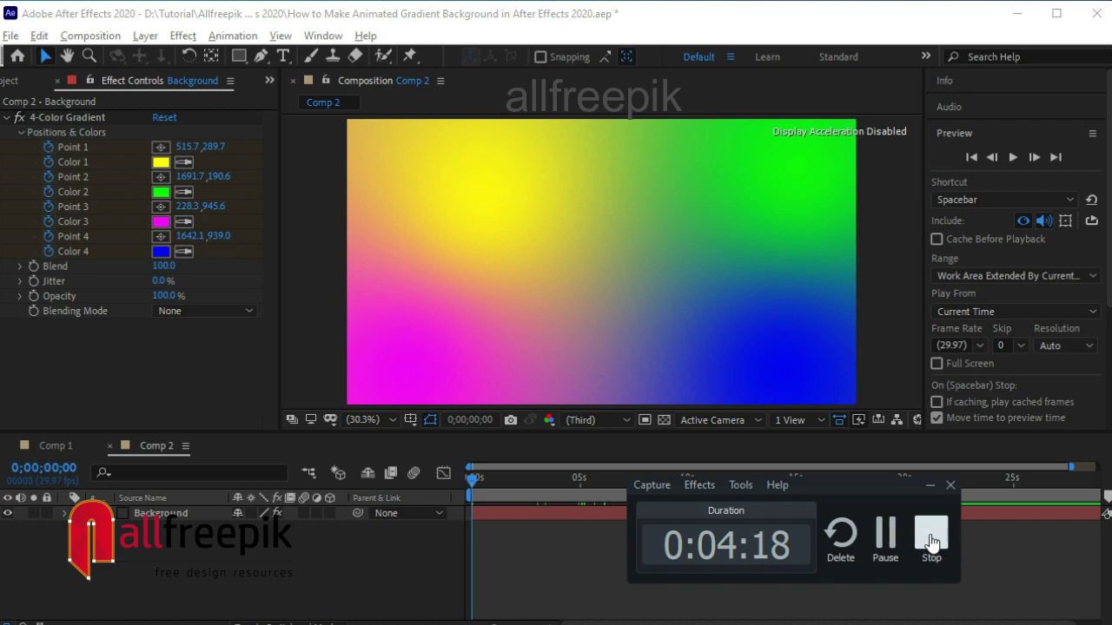
# Stop the Camtasia capture at about 4:18 so it starts creating the video file
pyautogui.click(932, 543)
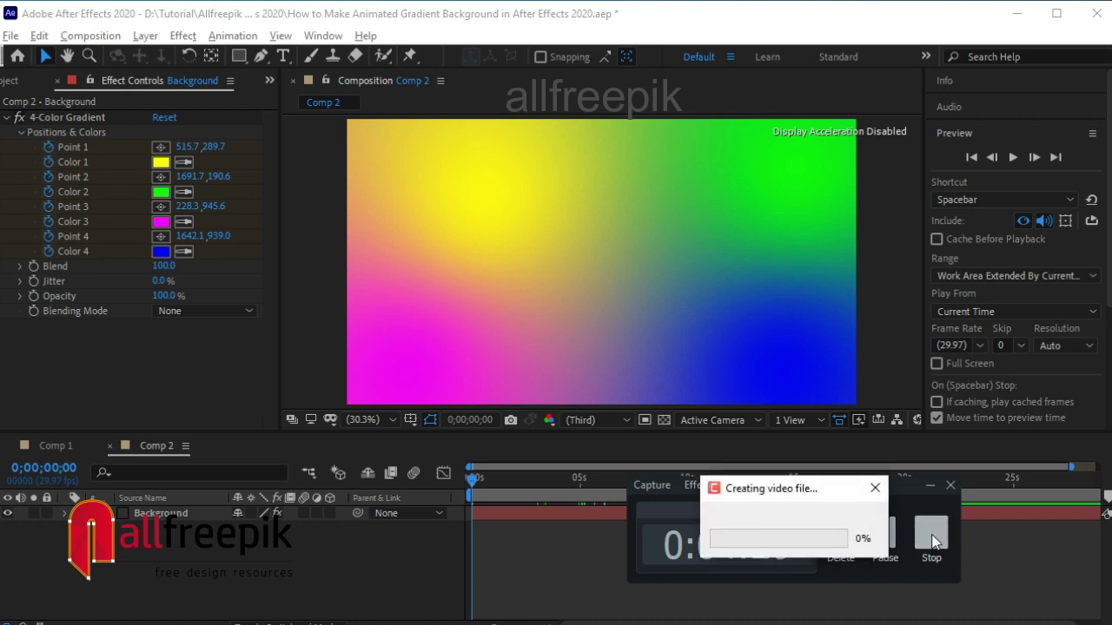